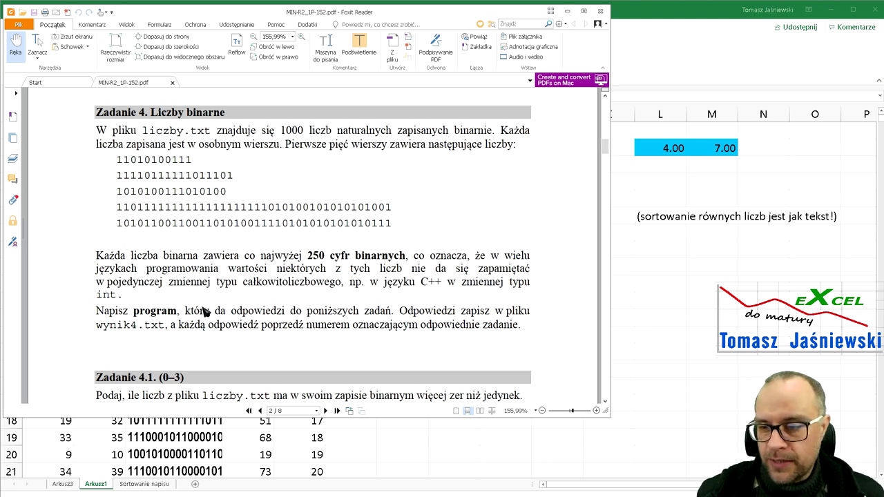
- Scroll the exam PDF to Zadanie 4, on the binary numbers in liczby.txt
scroll(366, 319, down, 1)
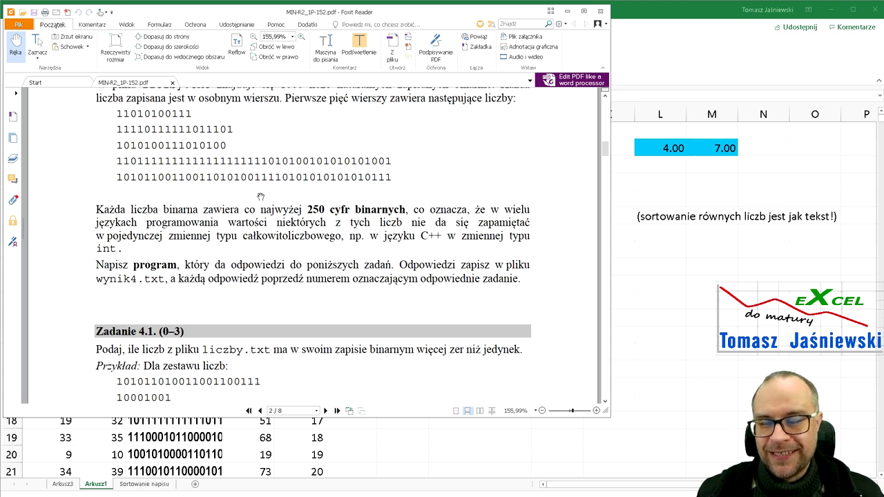
- Read Zadanie 4.1's example, then inspect the long binary string in C5 of workbook 011.xlsm
scroll(260, 197, down, 5)
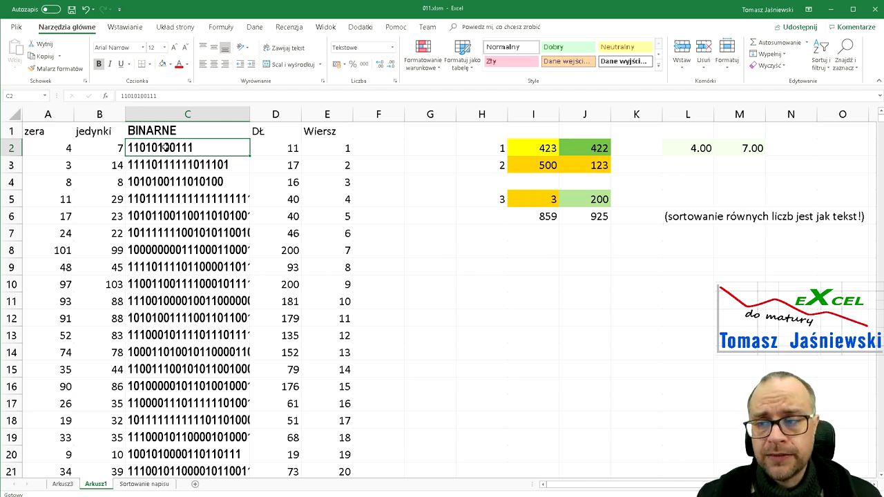
click(162, 202)
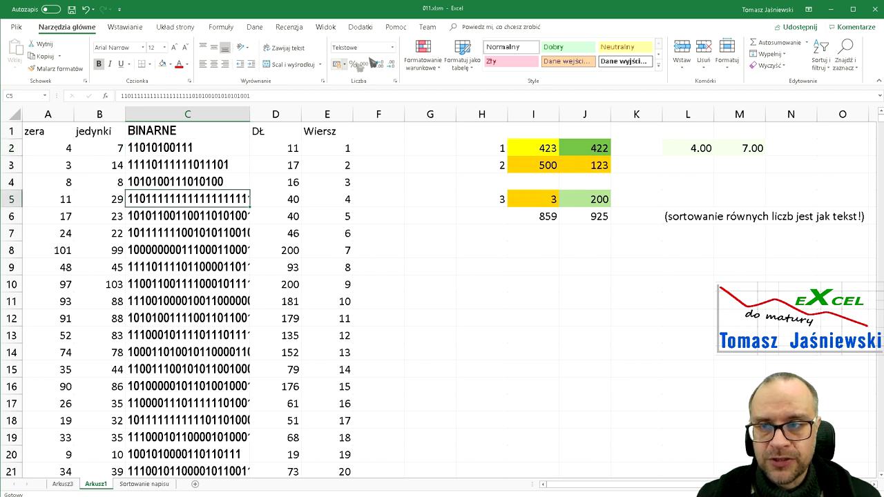
right_click(156, 150)
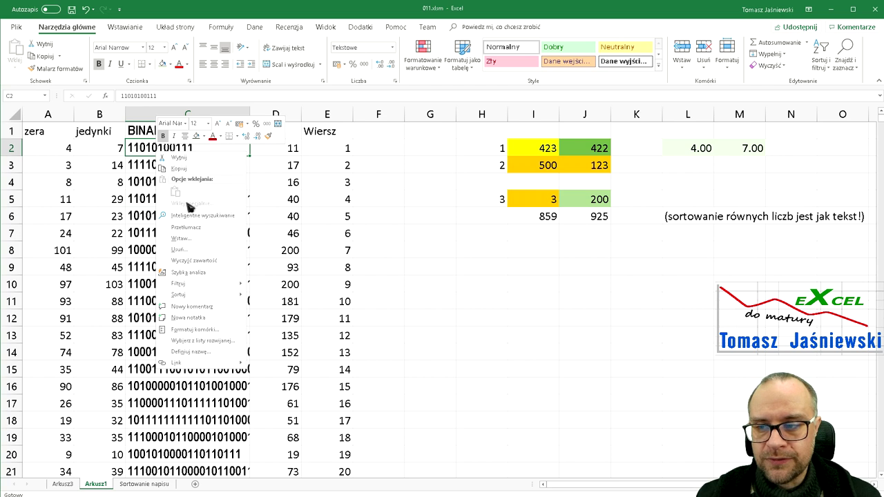
key(Escape)
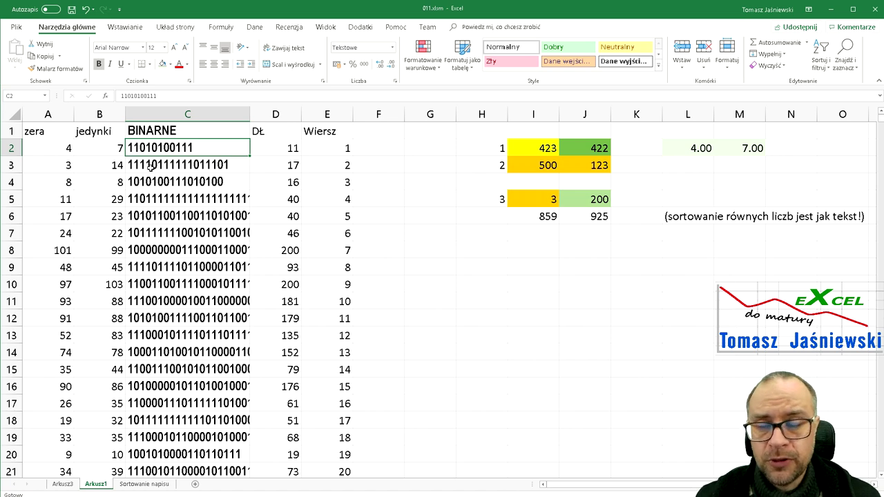
click(150, 167)
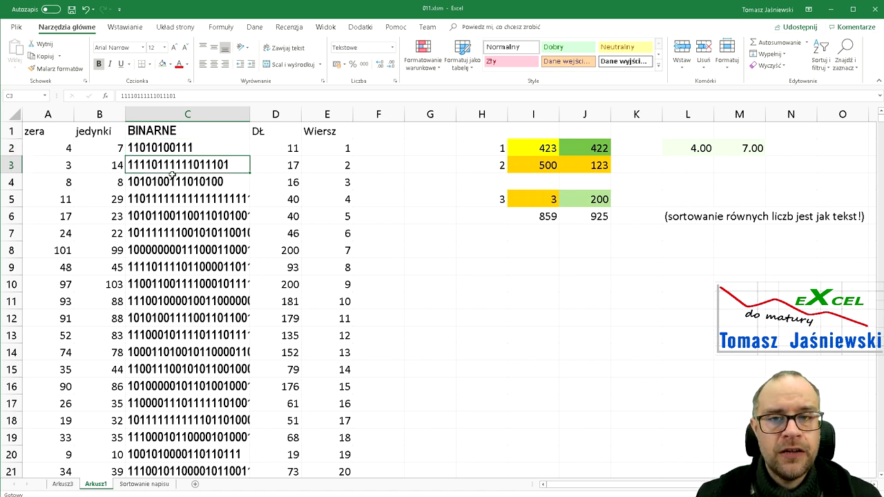
key(Up)
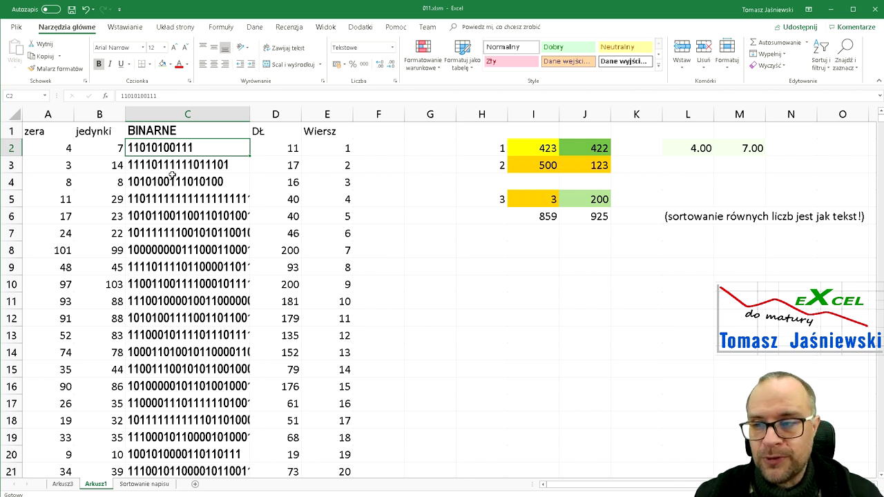
key(Left)
key(Left)
key(Right)
key(Right)
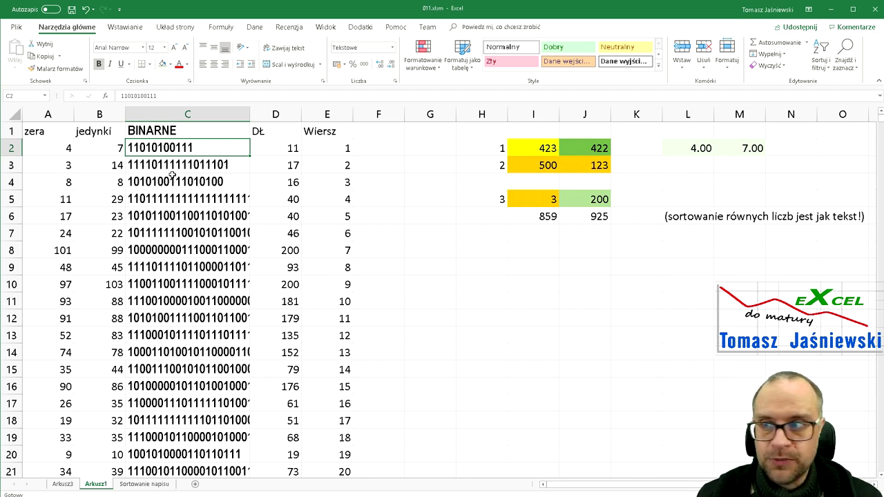
key(Left)
key(Left)
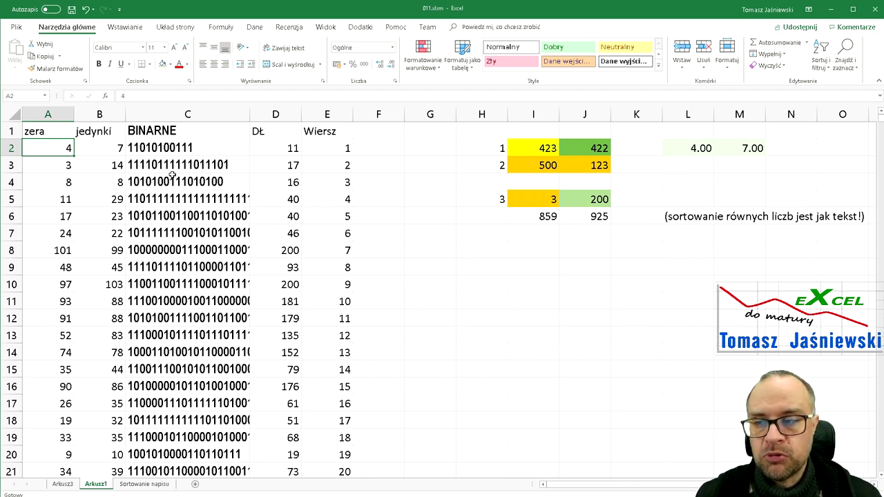
- Show L2's zero-count formula =DŁ(C2)-DŁ(PODSTAW(C2;"0";"")) in edit mode
key(Right)
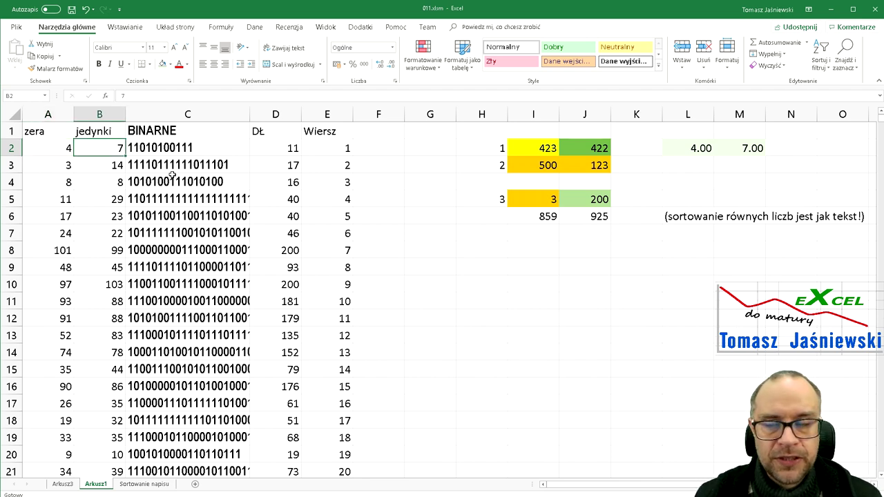
click(688, 148)
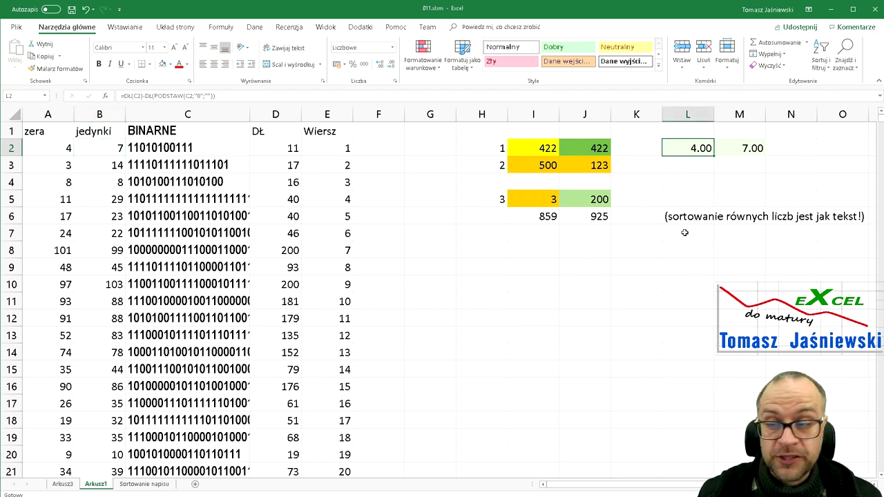
key(F2)
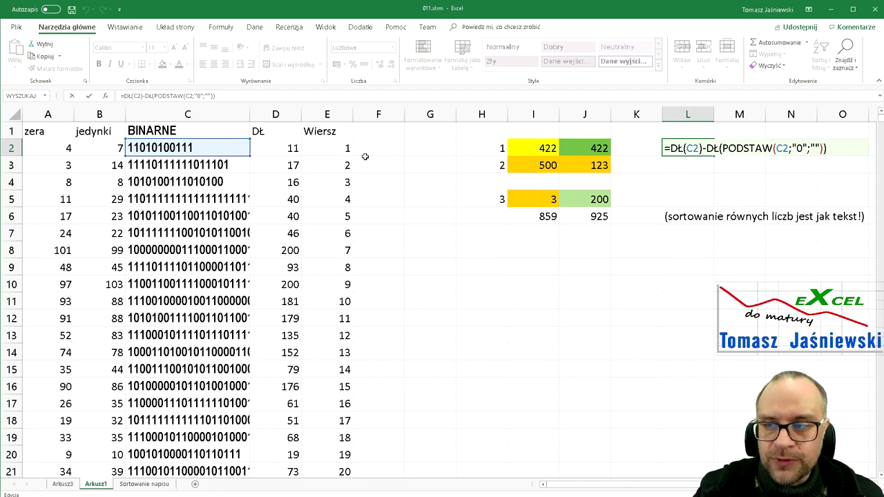
- Confirm L2's zero-count formula, which returns 4.00 zeros for the first string
click(817, 149)
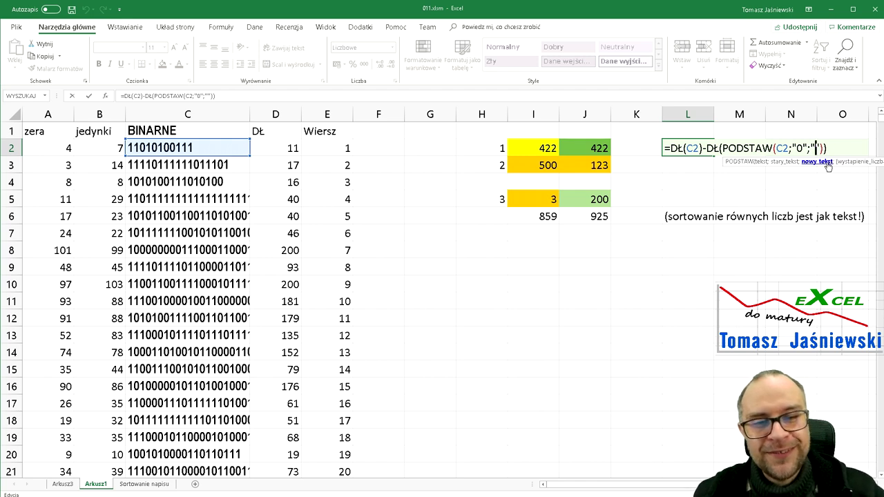
key(Return)
key(Up)
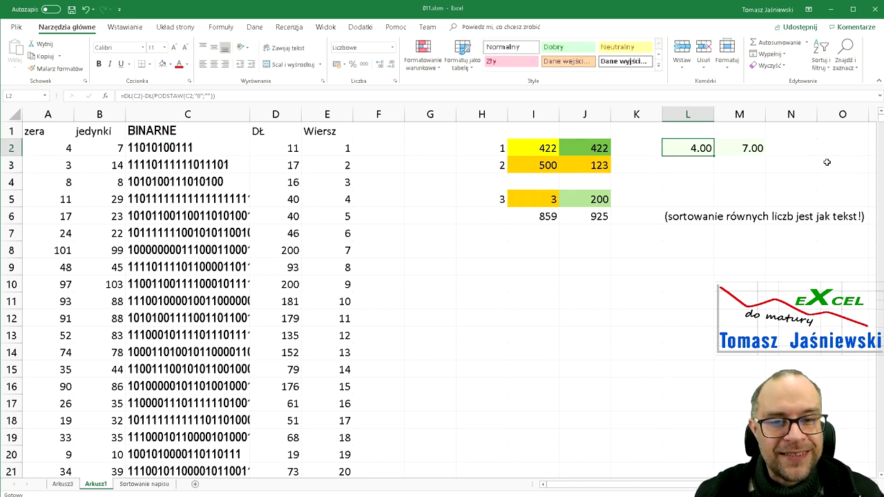
key(F2)
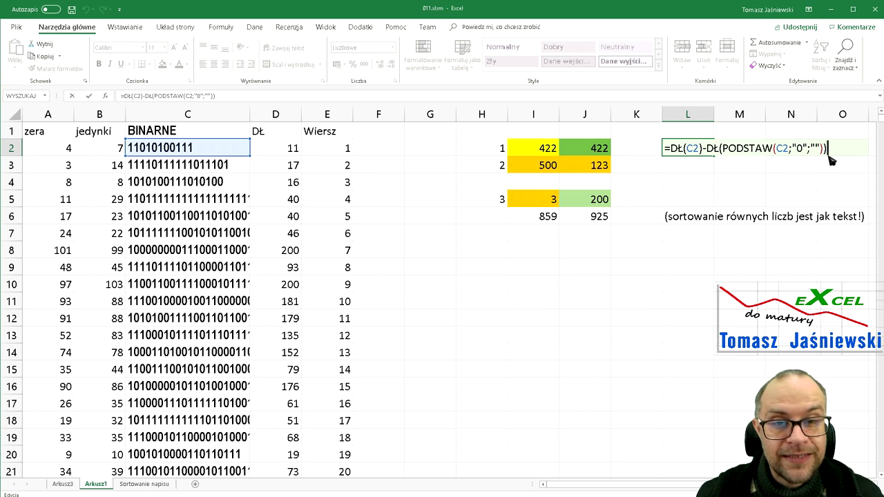
key(Return)
- Review M2's ones-count formula =DŁ(C2)-DŁ(PODSTAW(C2;"1";"")), which returns 7.00
key(Up)
key(Right)
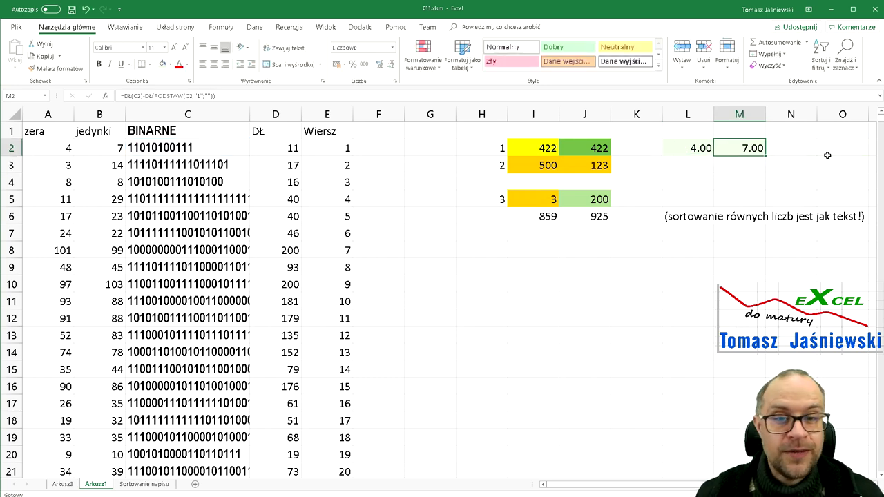
key(F2)
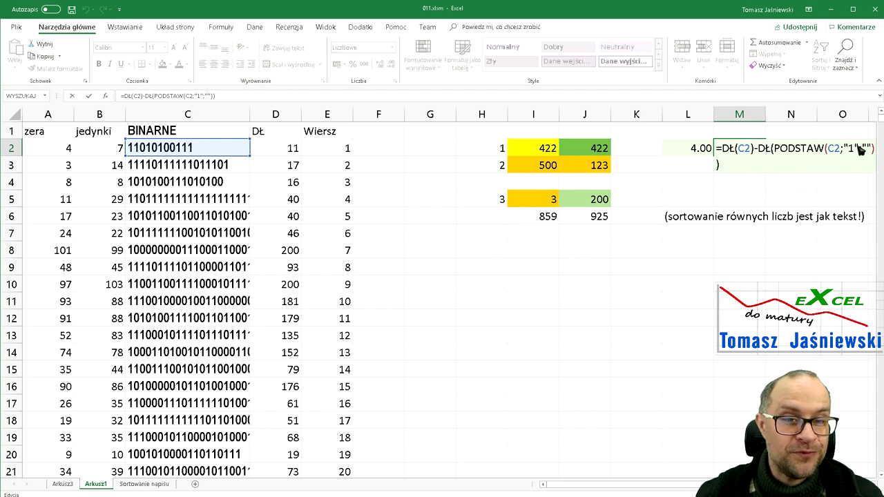
key(ctrl+Return)
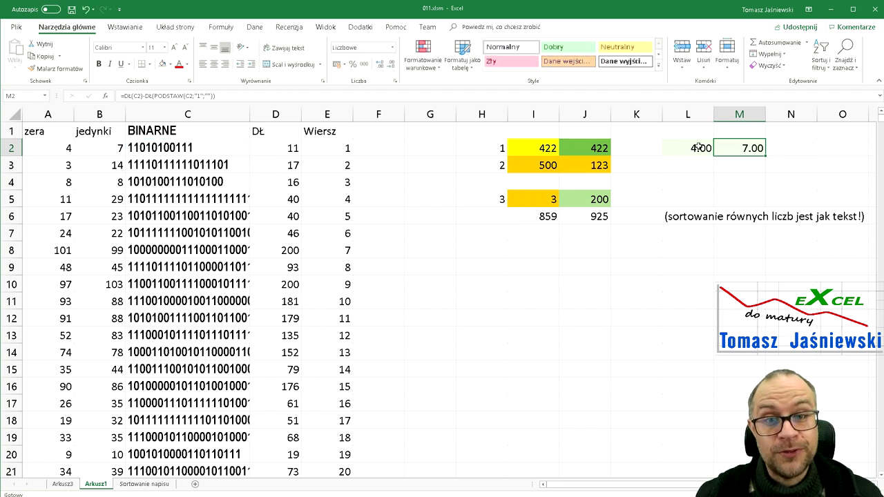
click(680, 147)
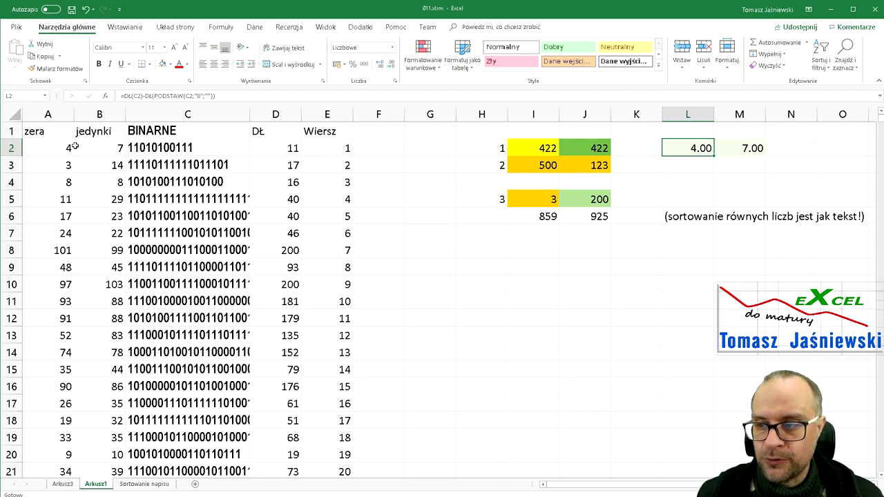
click(46, 110)
click(97, 114)
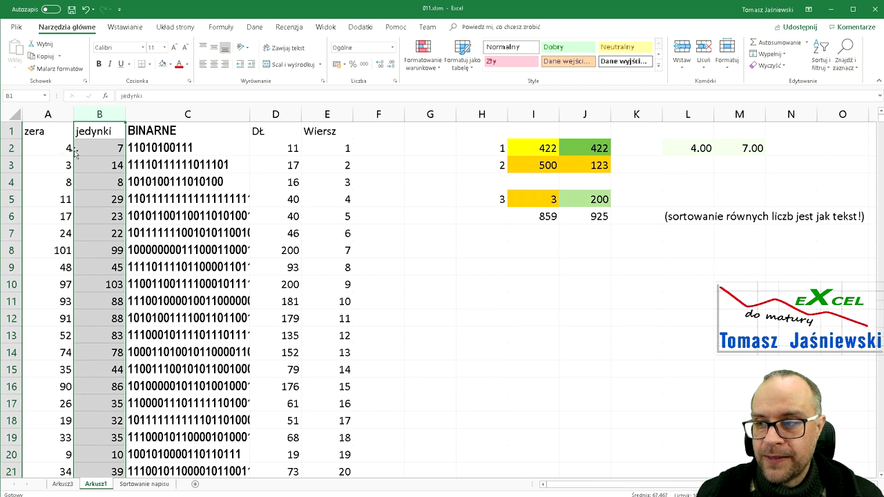
click(56, 148)
click(100, 148)
click(49, 165)
click(55, 148)
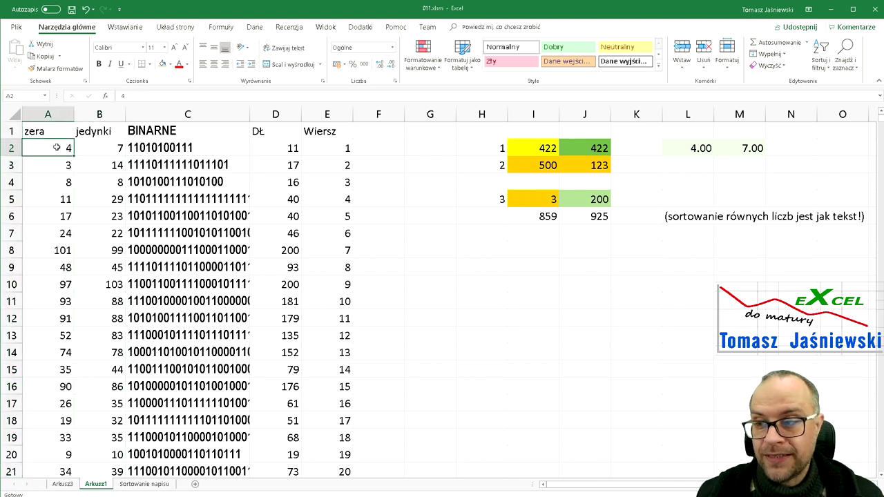
click(103, 146)
click(183, 147)
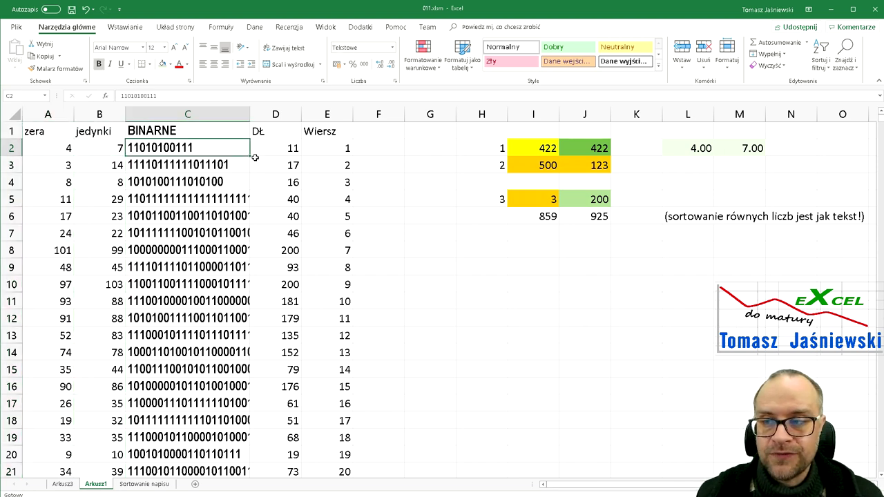
click(55, 146)
shift+click(135, 149)
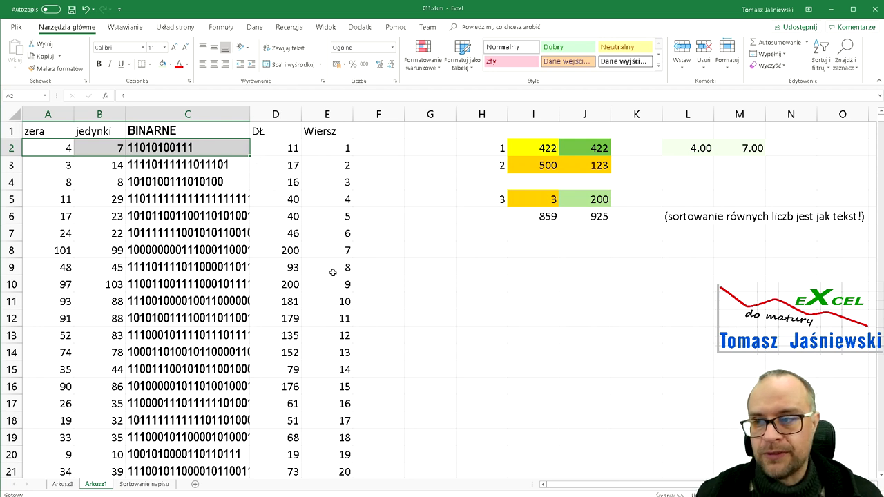
click(52, 149)
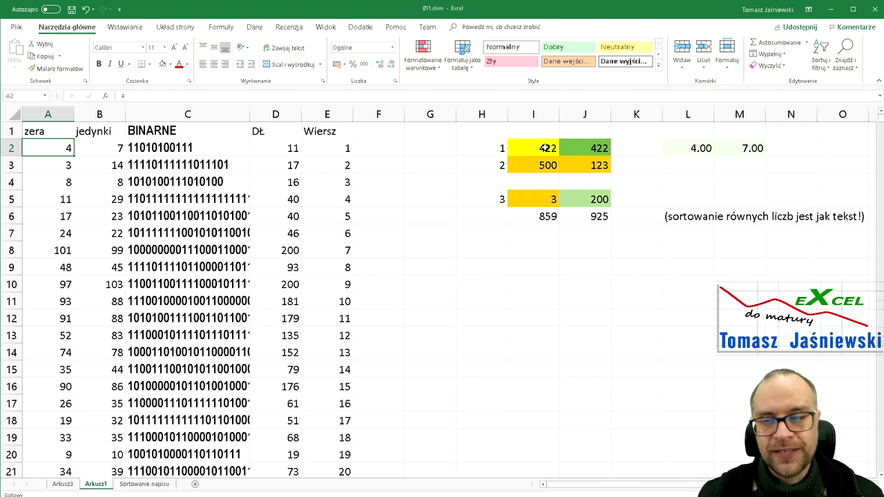
click(545, 147)
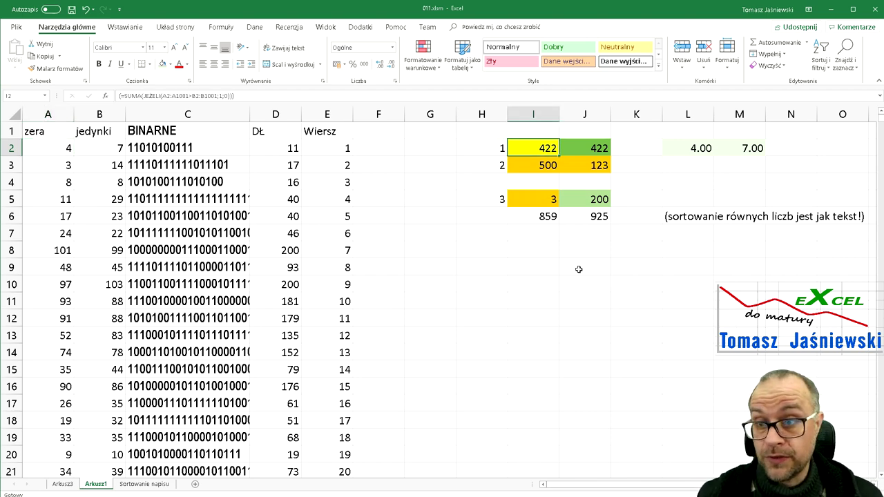
key(F2)
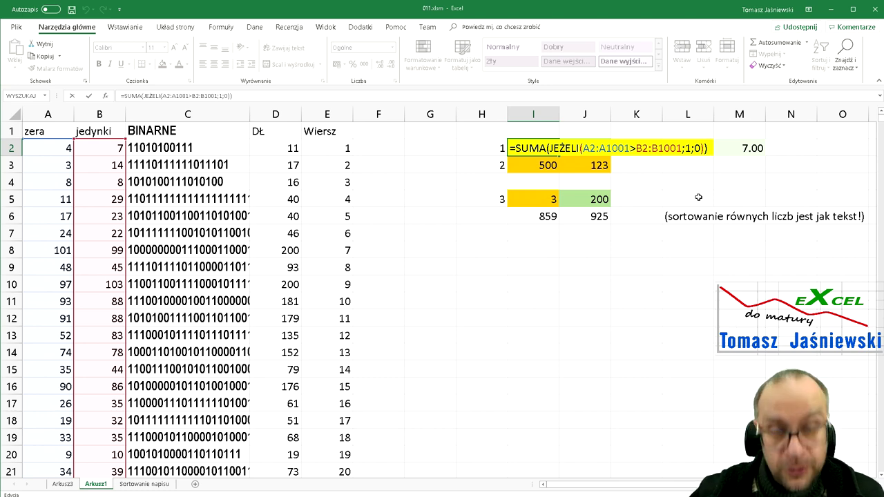
key(ctrl+shift+Return)
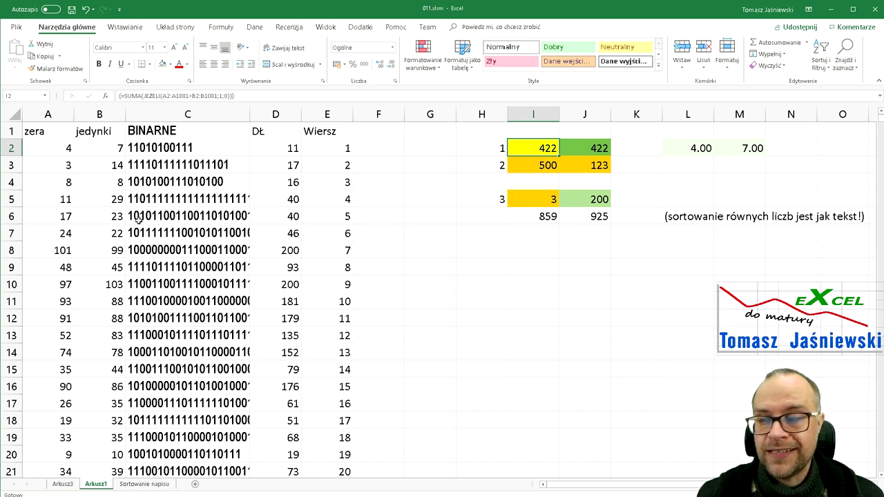
key(Right)
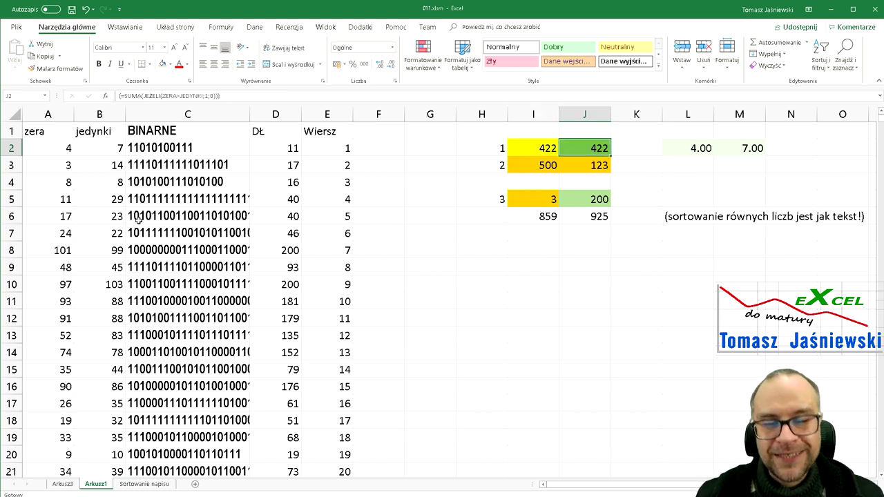
key(F2)
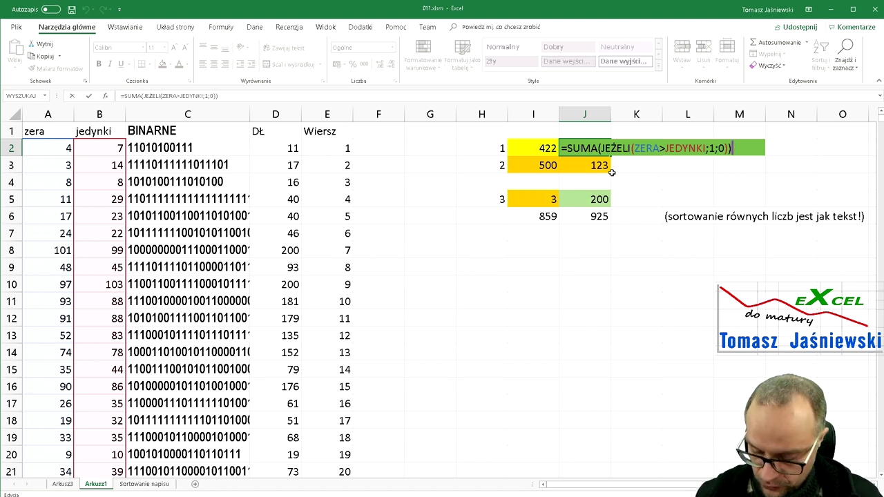
key(ctrl+Return)
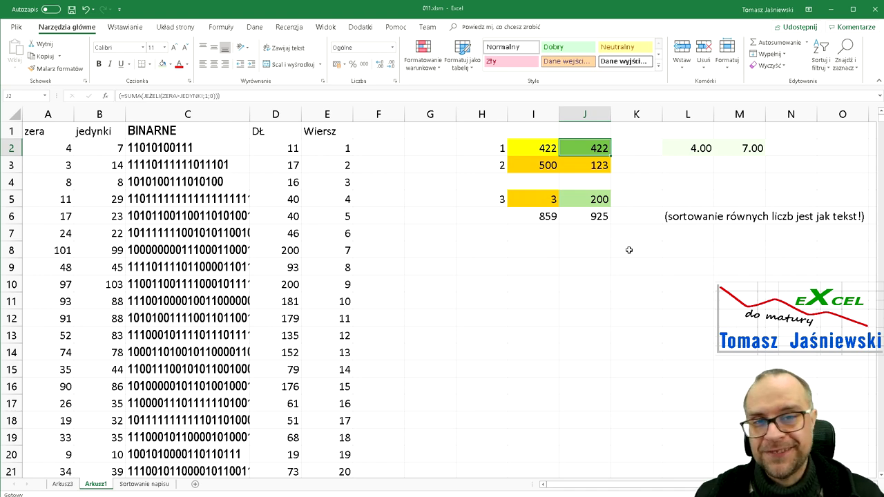
key(alt+Tab)
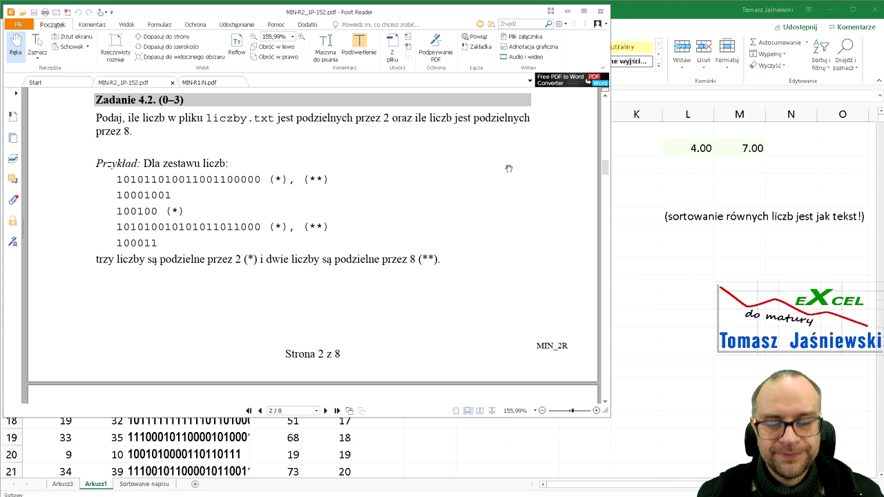
key(alt+Tab)
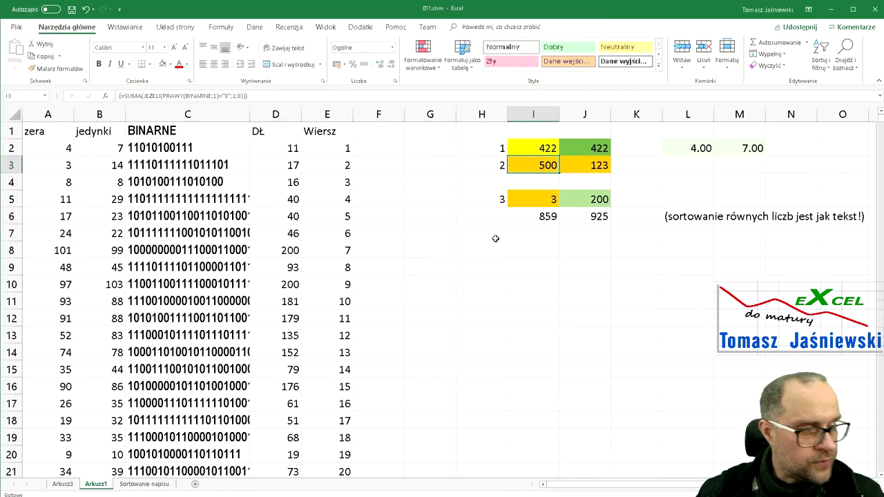
key(F2)
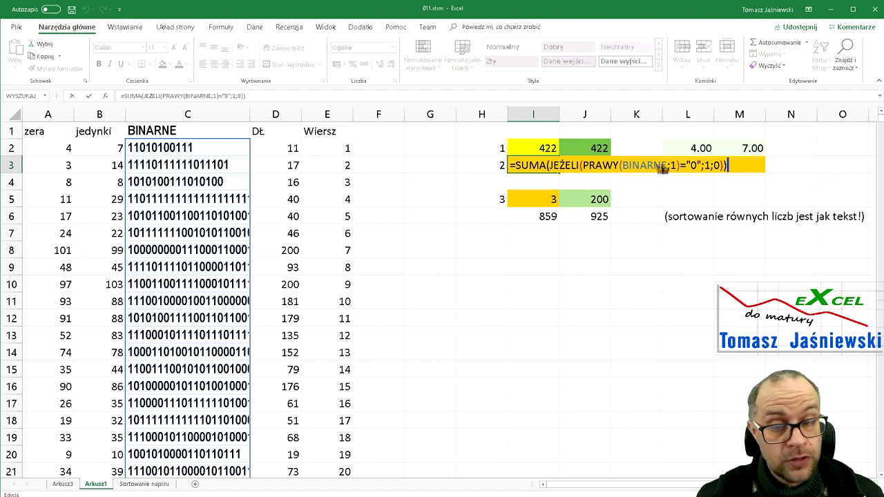
drag(667, 167, 623, 167)
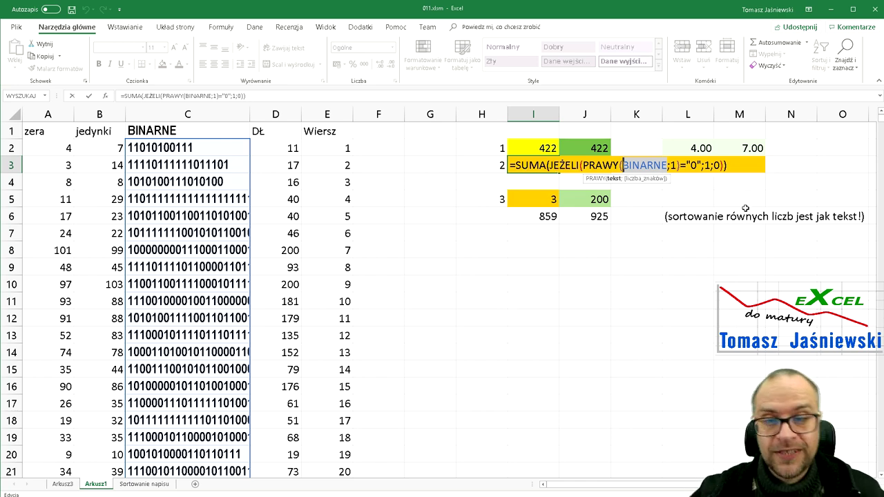
key(ctrl+shift+Return)
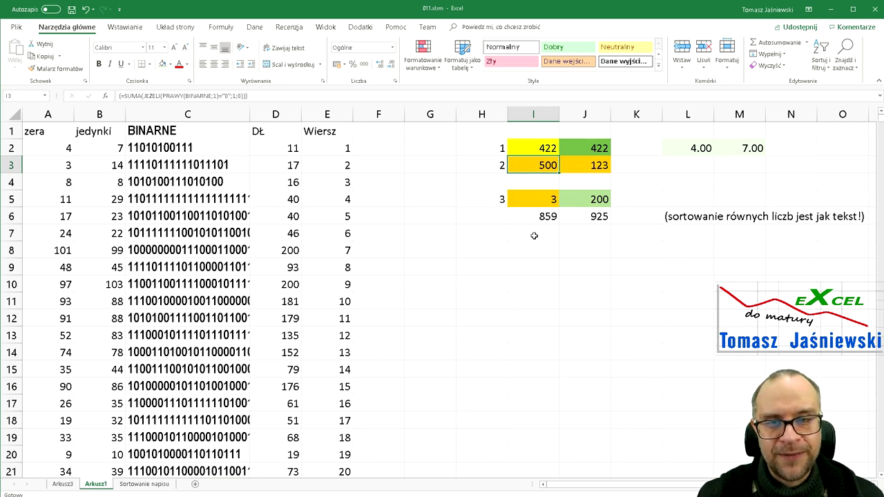
key(Right)
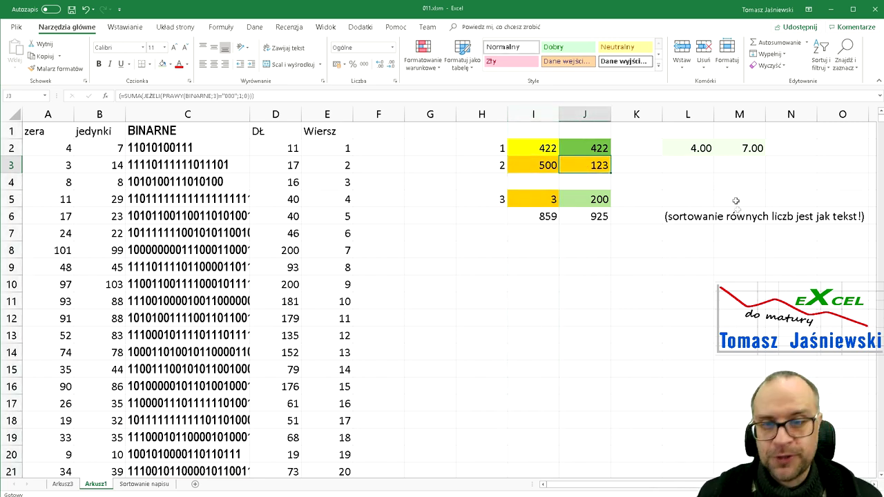
- Edit J3's =SUMA(JEŻELI(PRAWY(BINARNE;3)="000";1;0)) formula
key(F2)
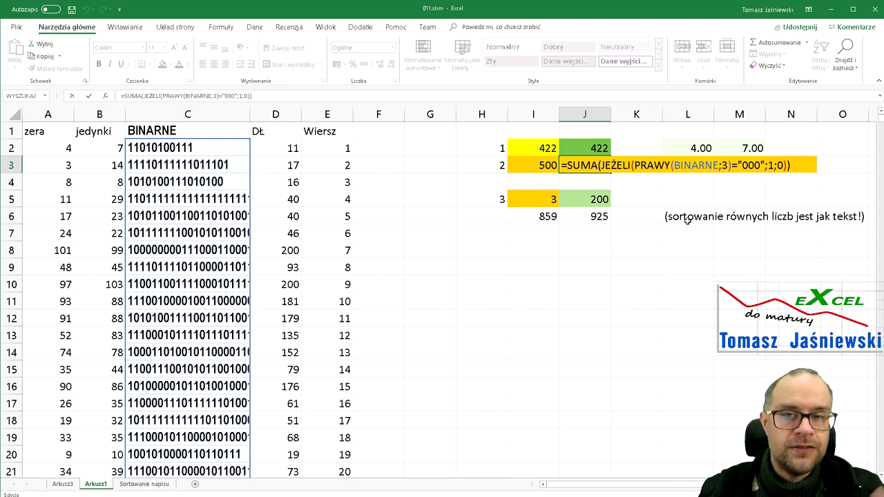
- Confirm J3 as an array formula returning 123, read Zadanie 4.3, and open Sortowanie napisu
key(ctrl+shift+Return)
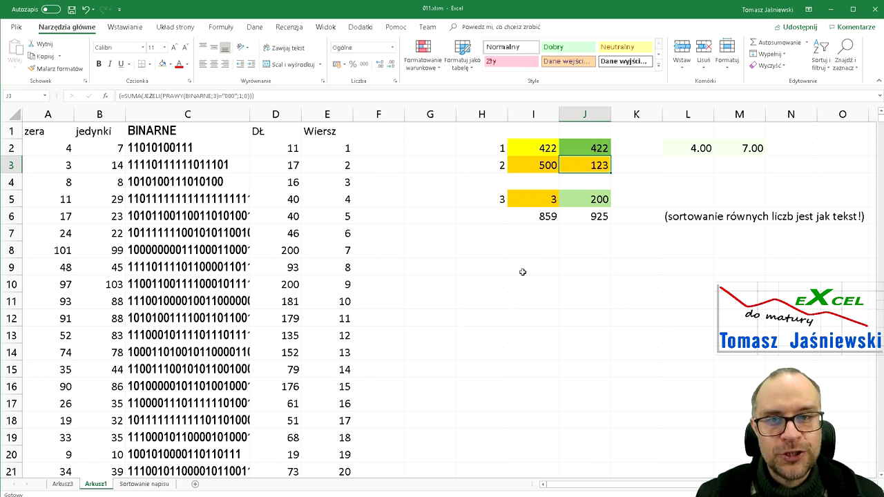
key(alt+Tab)
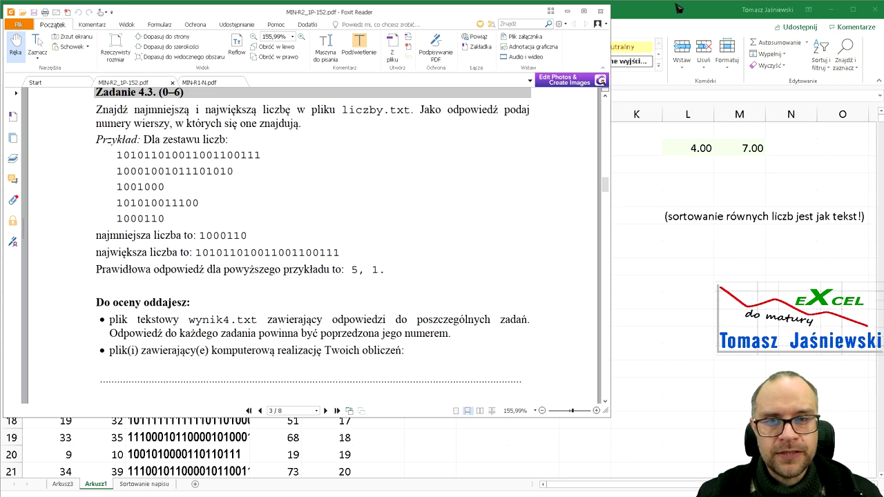
key(alt+Tab)
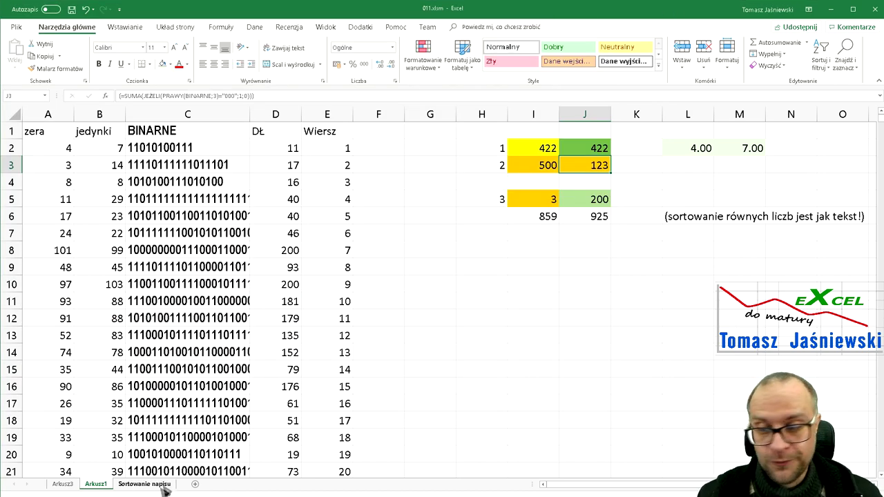
click(143, 484)
- Sort the strings in A1:A8 Z to A so they run from 111 to 000
click(74, 138)
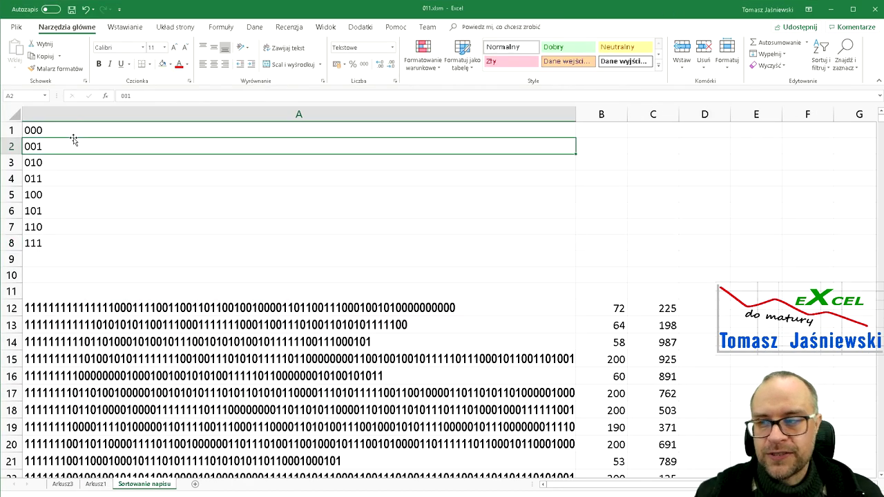
click(73, 129)
shift+click(70, 244)
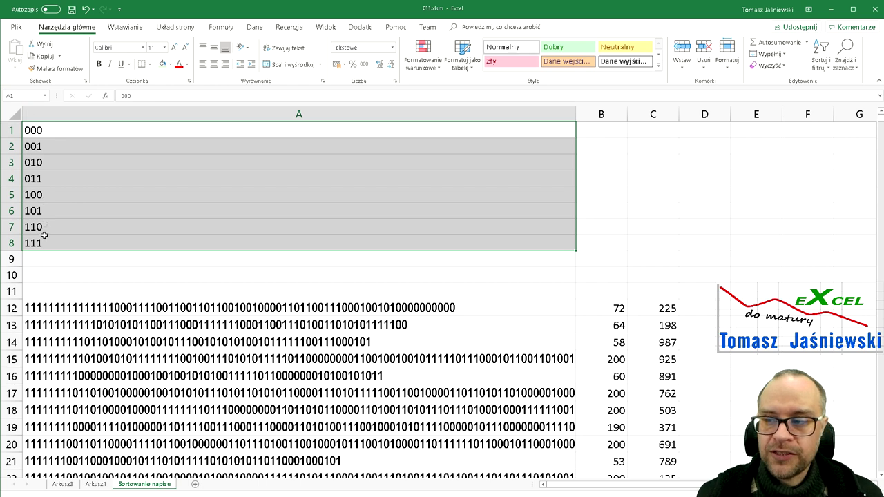
click(821, 58)
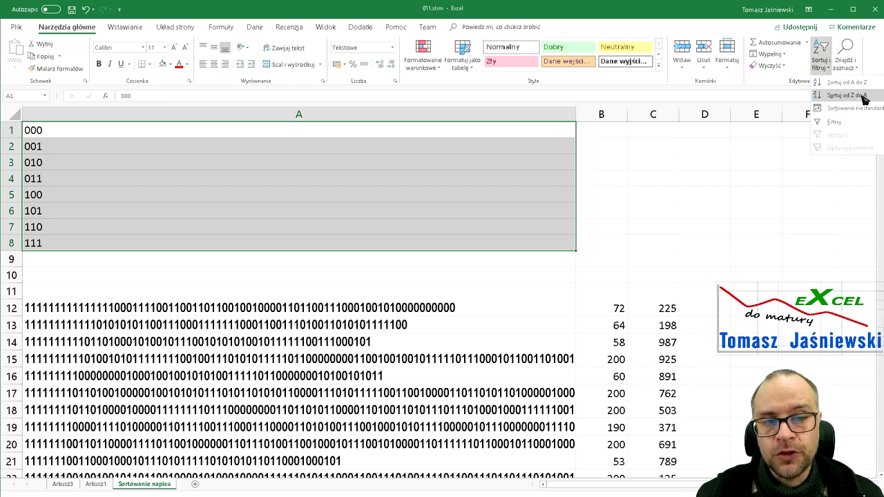
click(843, 98)
click(41, 129)
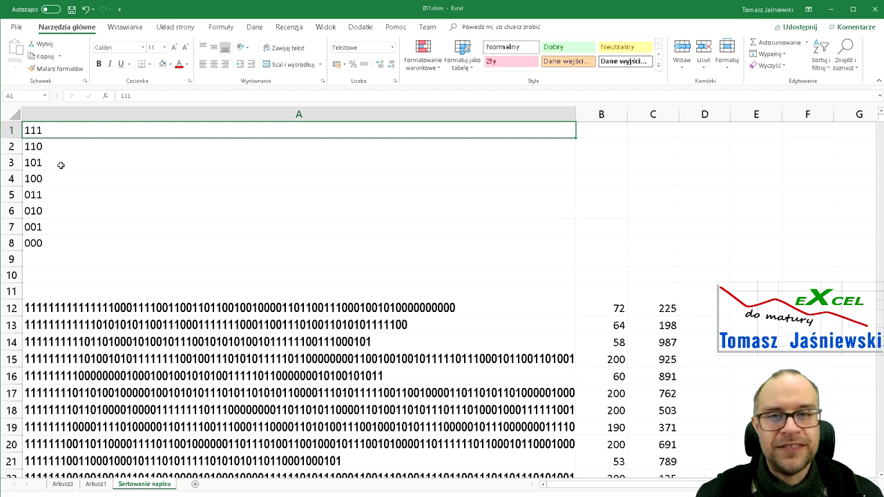
- Check each sorted string in A1:A8, 111 down to 000, then return to Arkusz1
click(43, 243)
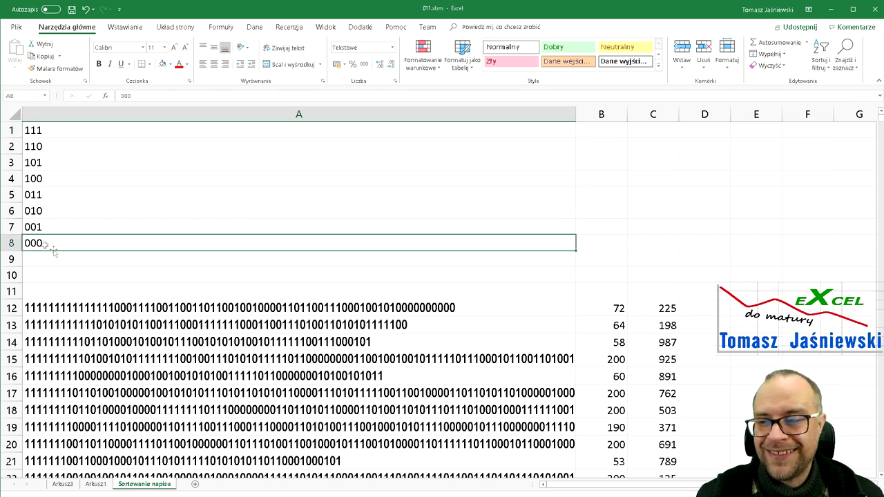
click(64, 229)
click(54, 213)
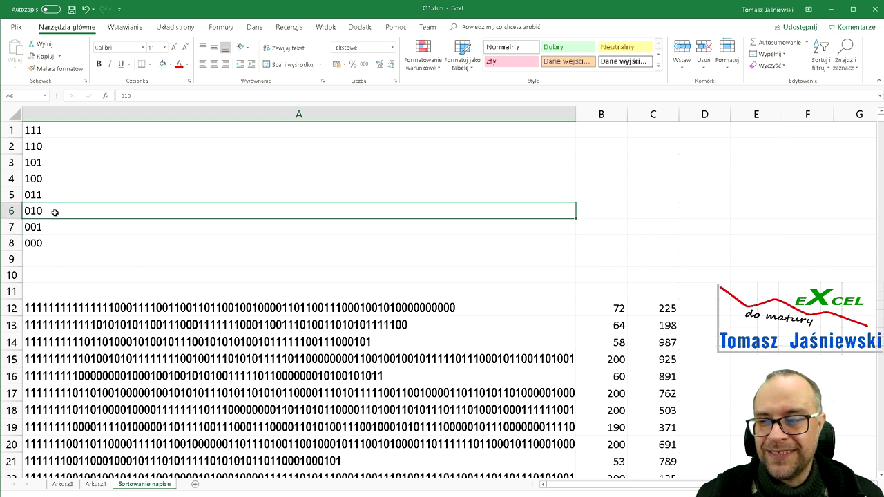
click(58, 198)
click(53, 179)
click(54, 163)
click(53, 147)
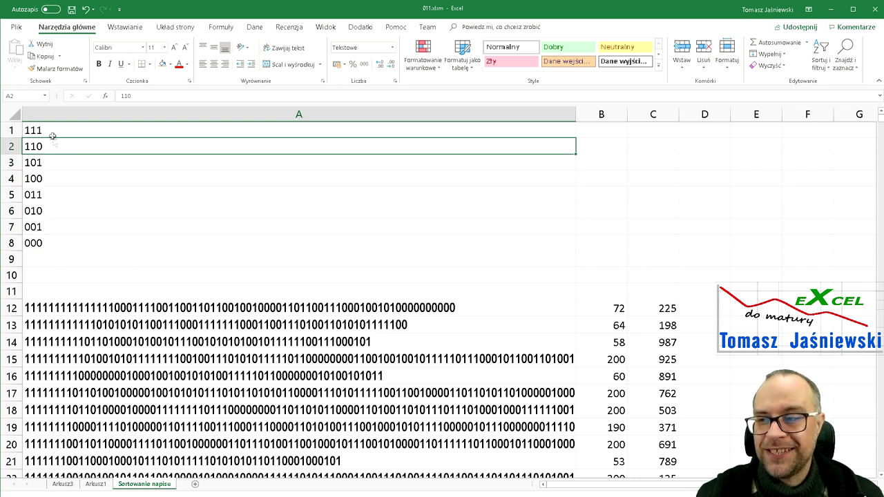
click(53, 127)
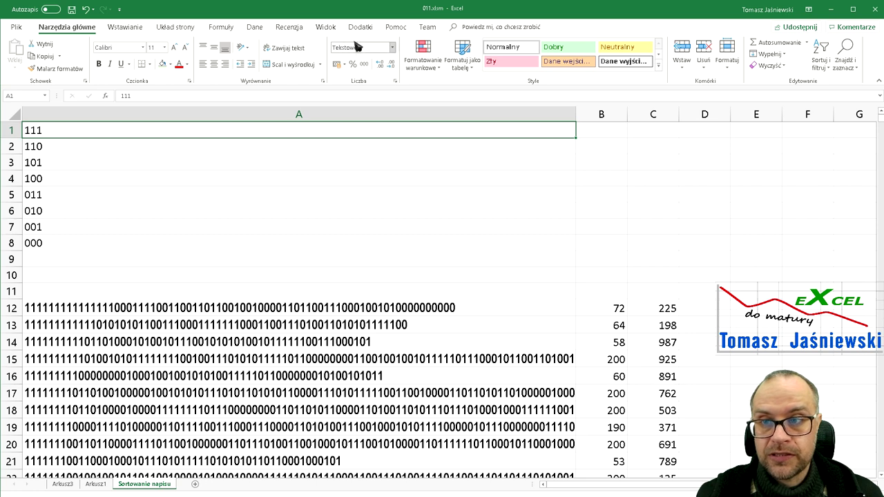
click(138, 146)
click(158, 190)
click(159, 175)
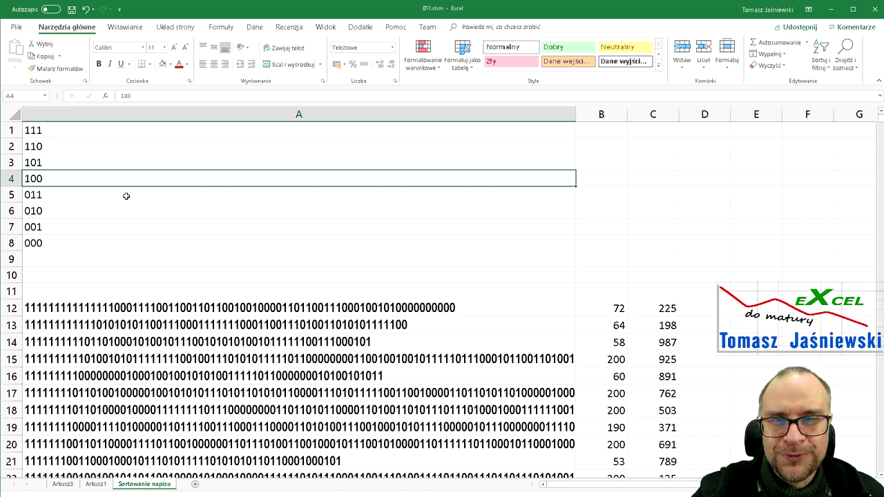
key(ctrl+Page_Up)
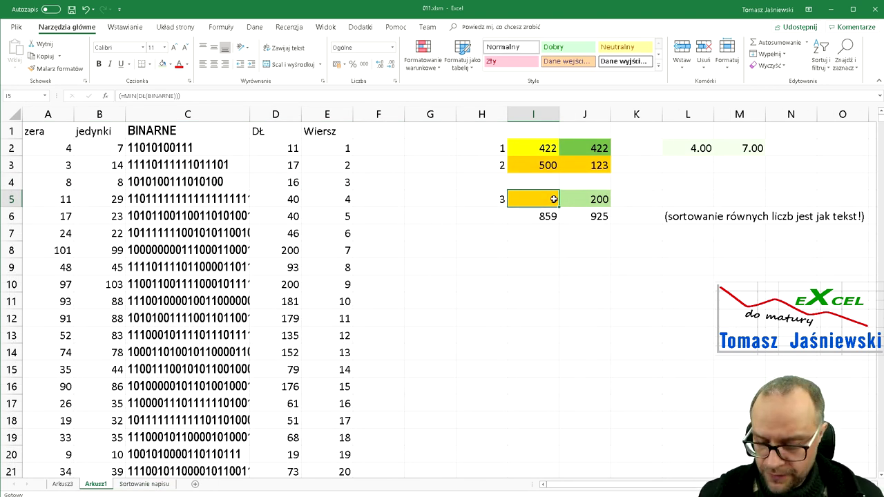
- Re-enter I5's {=MIN(DŁ(BINARNE))} as an array formula giving the shortest length 3
key(F2)
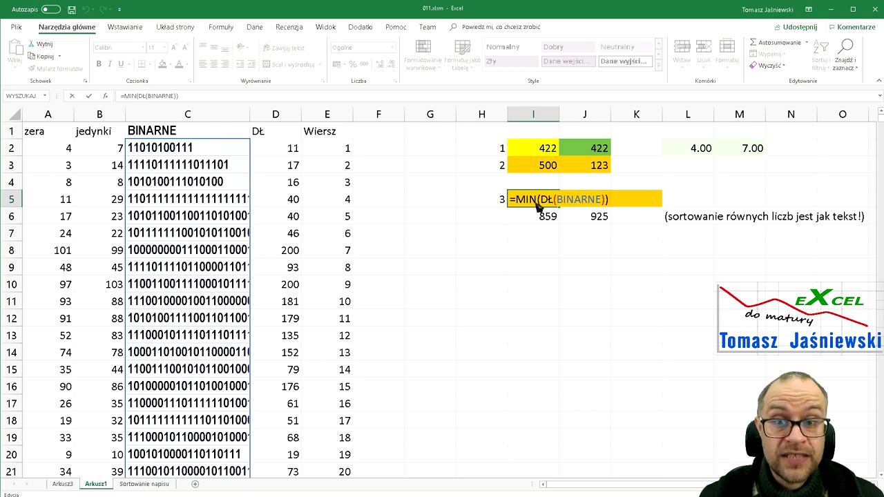
key(ctrl+shift+Return)
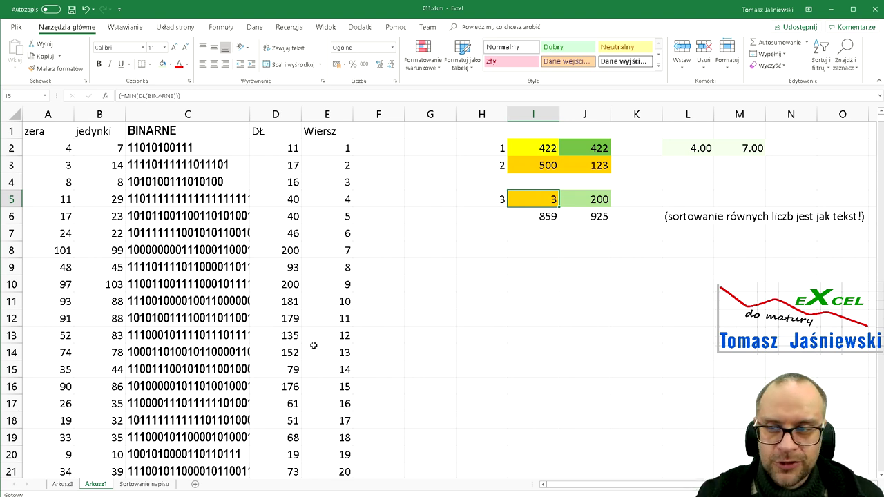
key(Right)
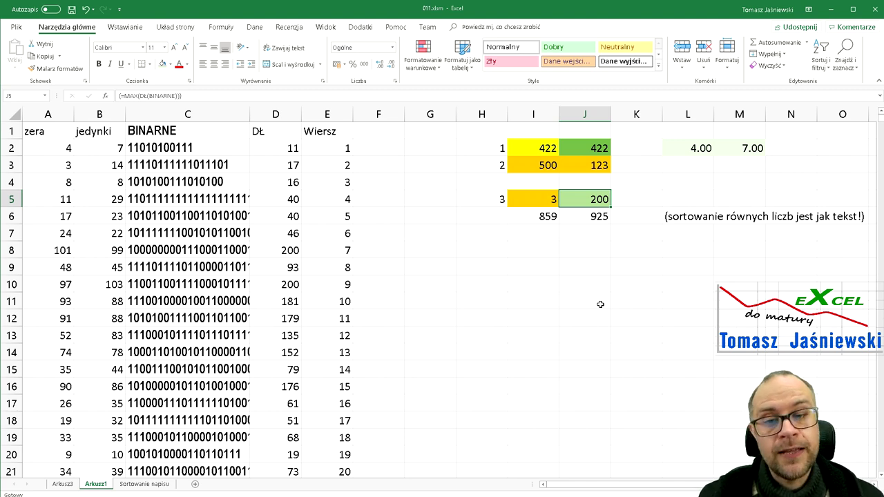
- Inspect the =DŁ(C2) length formula in the Dł column D
drag(281, 148, 283, 304)
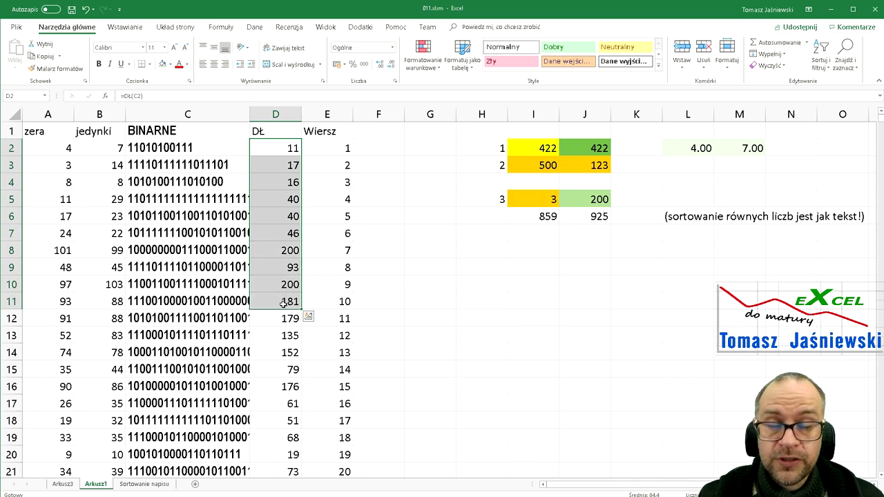
click(288, 148)
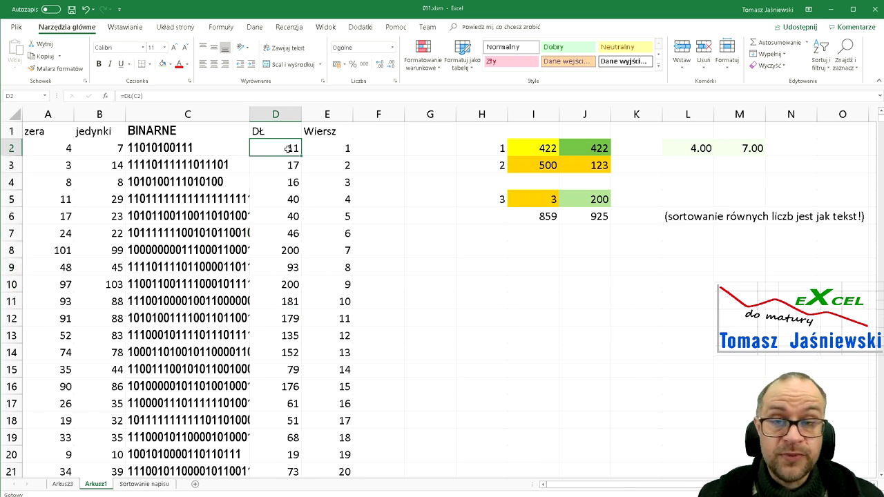
key(F2)
key(Escape)
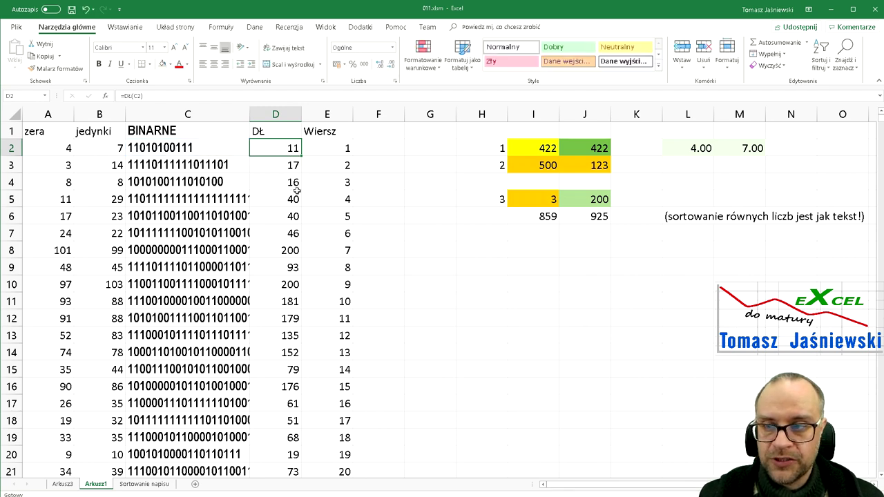
- Fill the Wiersz row numbers down column E and select the C–E data block with headers
click(333, 148)
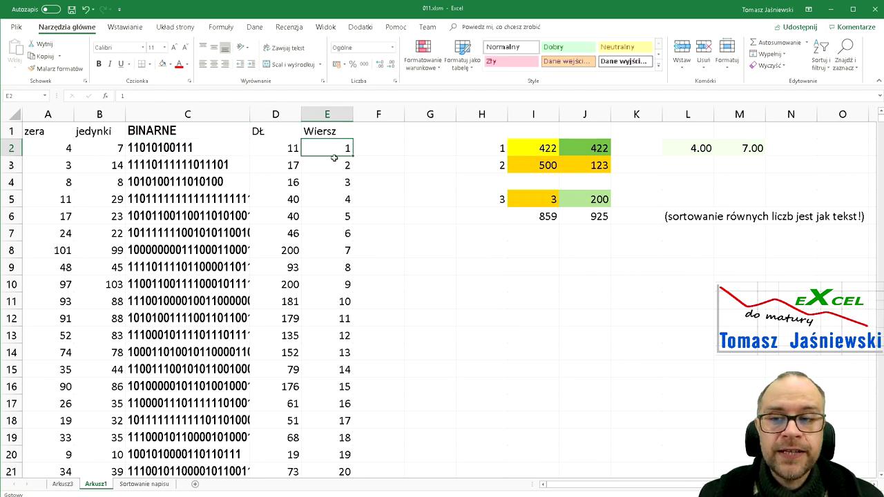
drag(331, 154, 331, 182)
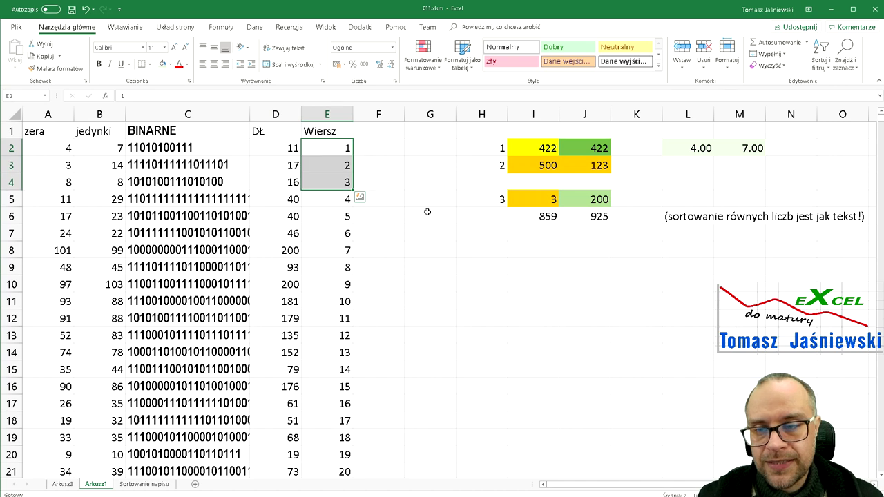
drag(354, 189, 351, 254)
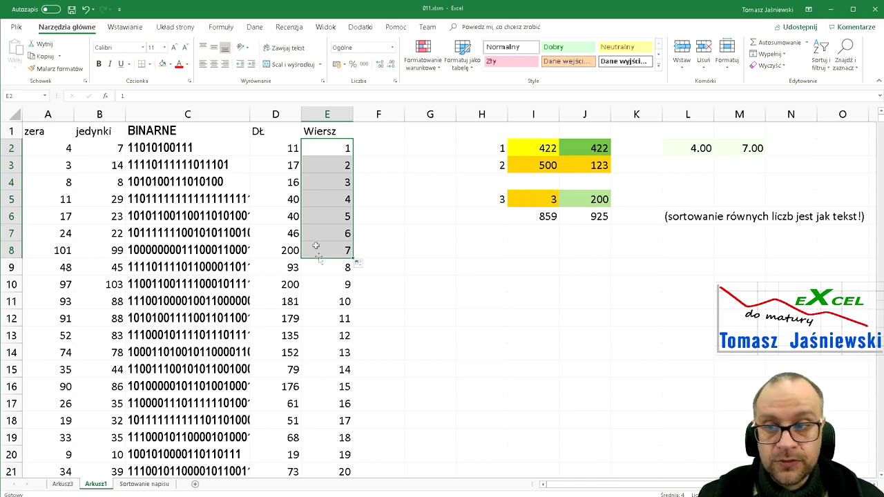
mouse_move(162, 148)
mouse_down()
mouse_move(277, 189)
mouse_move(351, 160)
mouse_up()
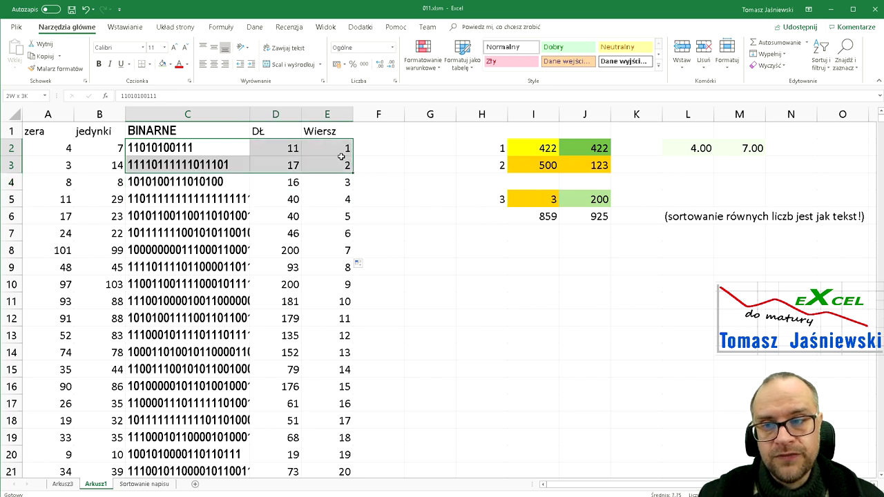
drag(352, 161, 343, 148)
mouse_move(208, 131)
mouse_down()
mouse_move(315, 280)
mouse_move(321, 348)
mouse_up()
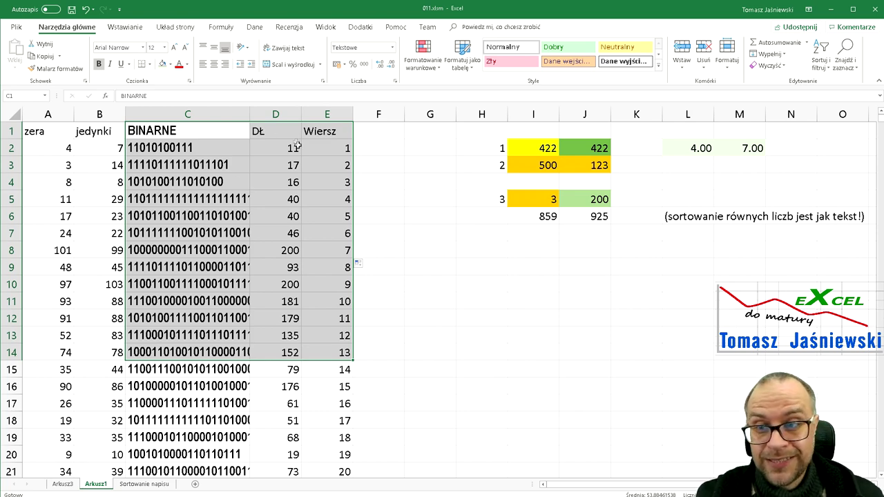
- Set the Arkusz3 pivot table's Dł filter to 3, listing strings 111, 101, 100 with rows
click(62, 484)
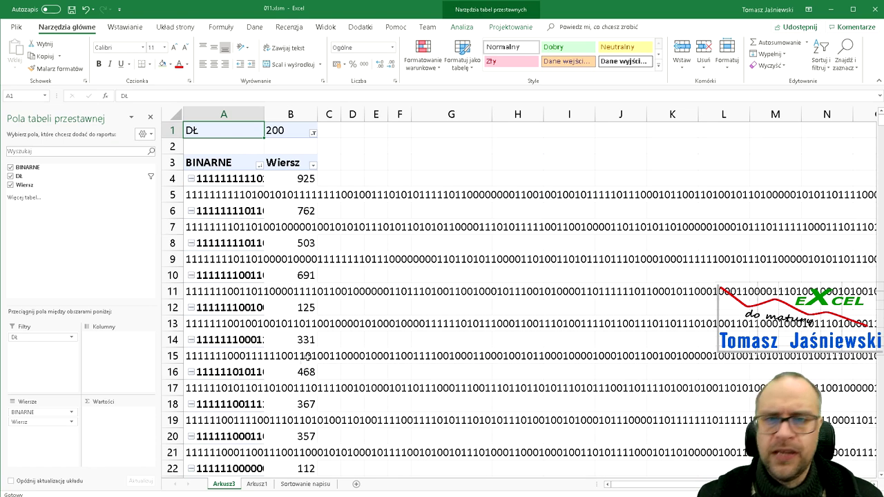
click(314, 133)
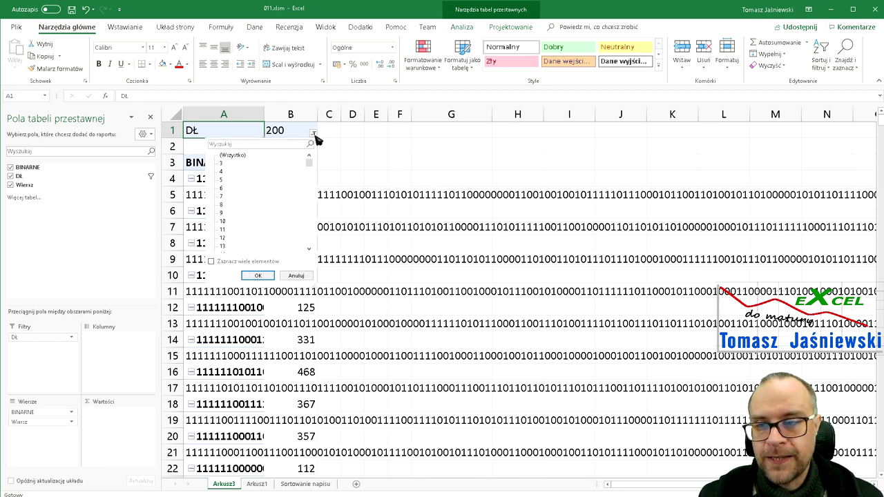
click(221, 163)
click(257, 276)
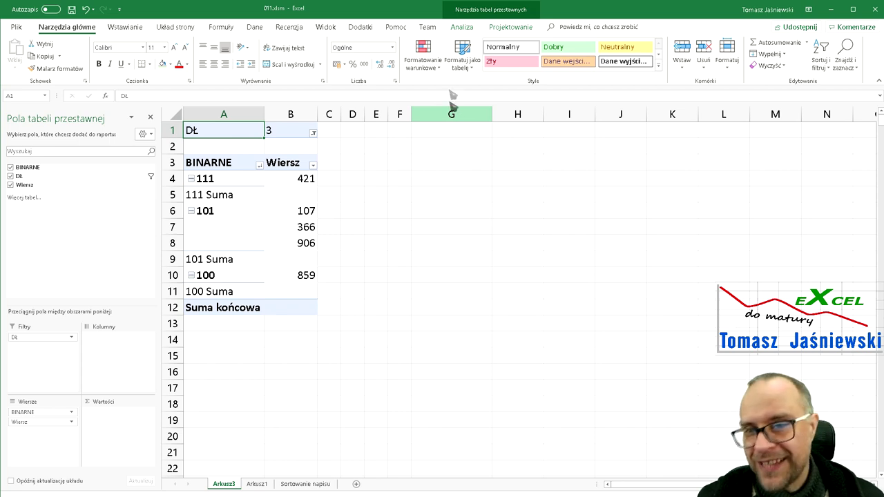
- Lay out the pivot table in tabular form without subtotals or grand totals, then return to 'Sortowanie napisu'
click(530, 31)
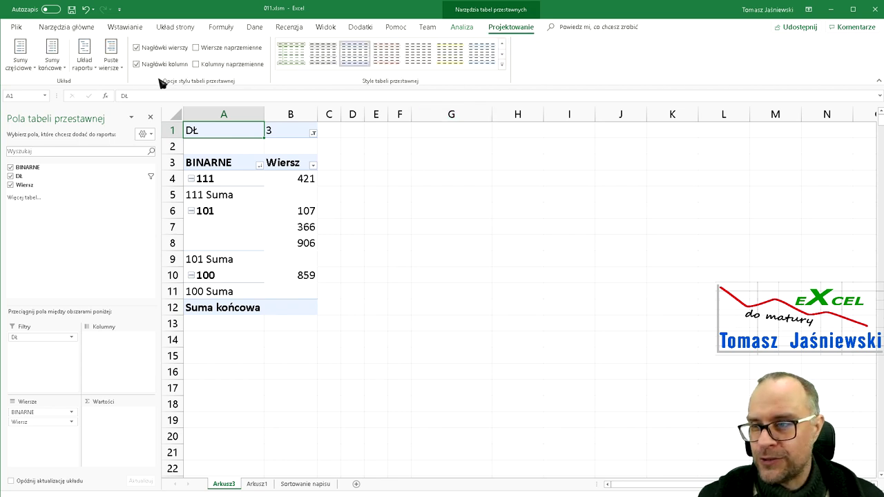
click(82, 69)
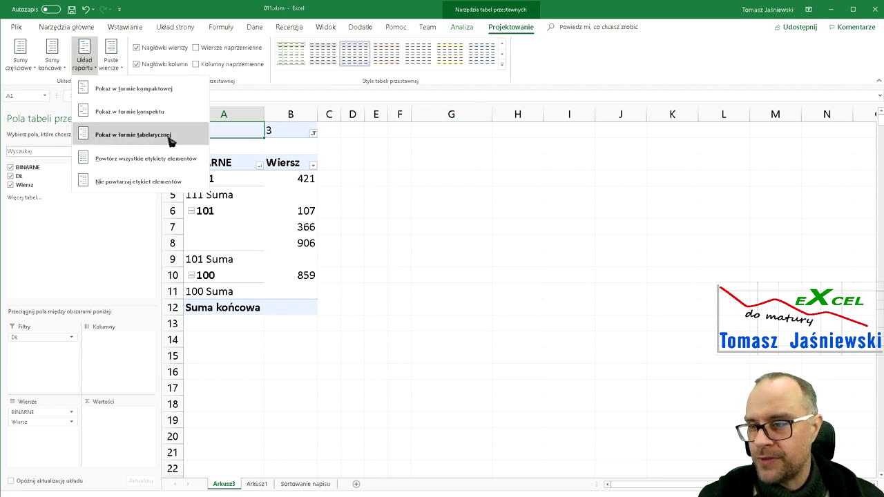
click(171, 141)
click(52, 56)
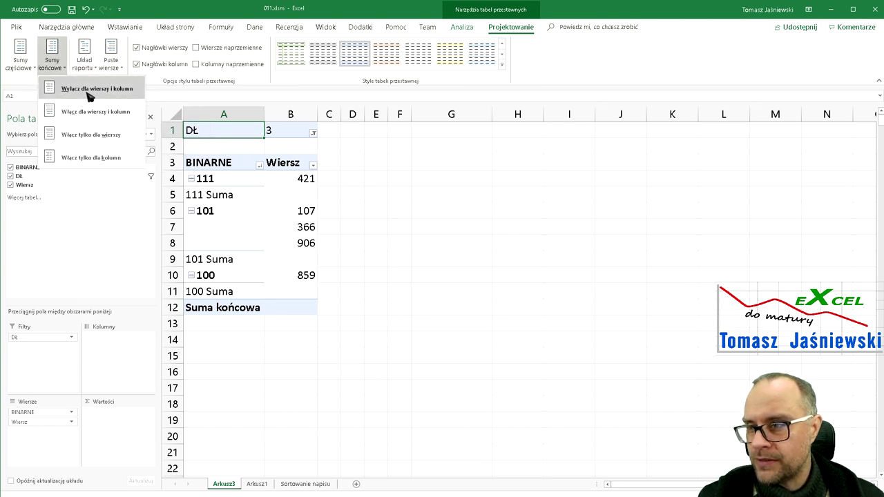
click(90, 88)
click(21, 55)
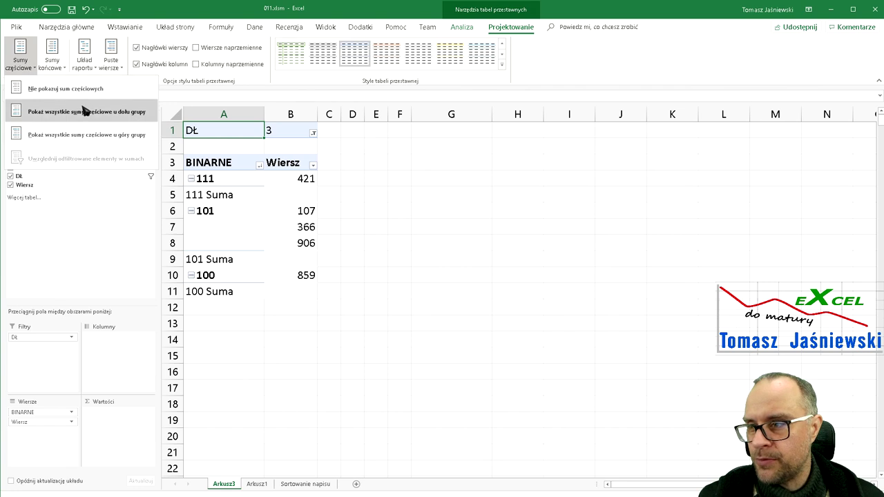
click(82, 93)
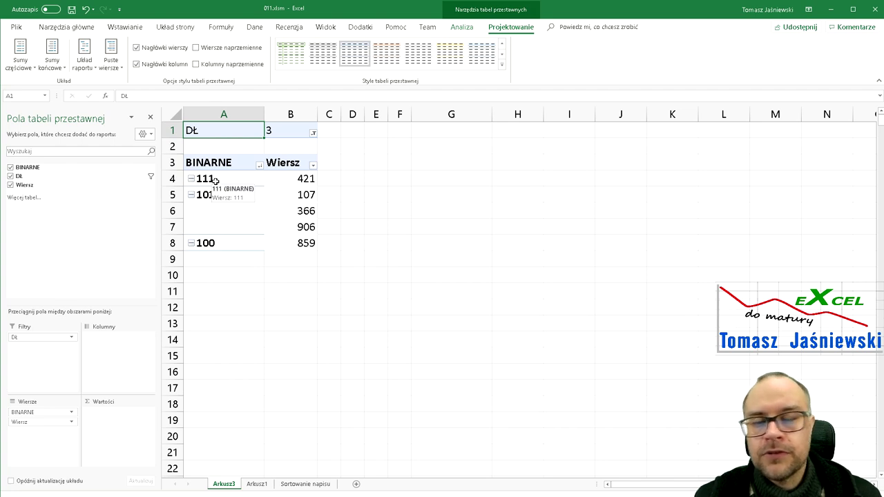
drag(216, 242, 284, 242)
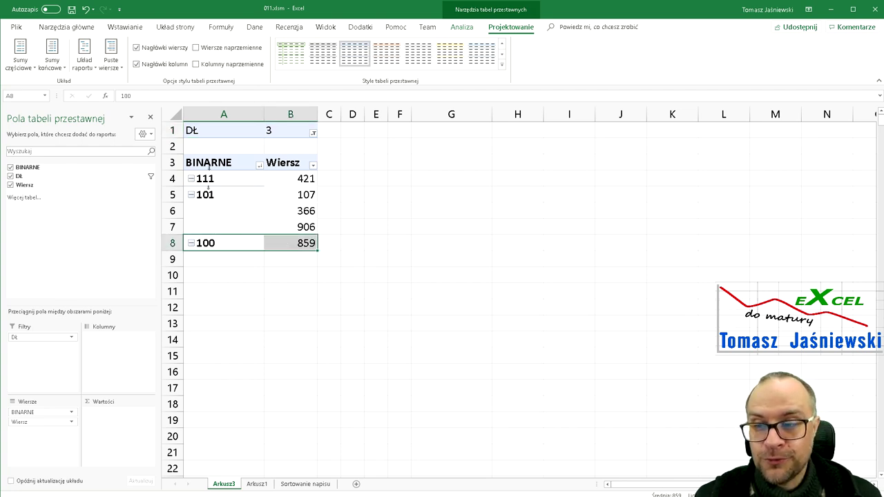
click(304, 484)
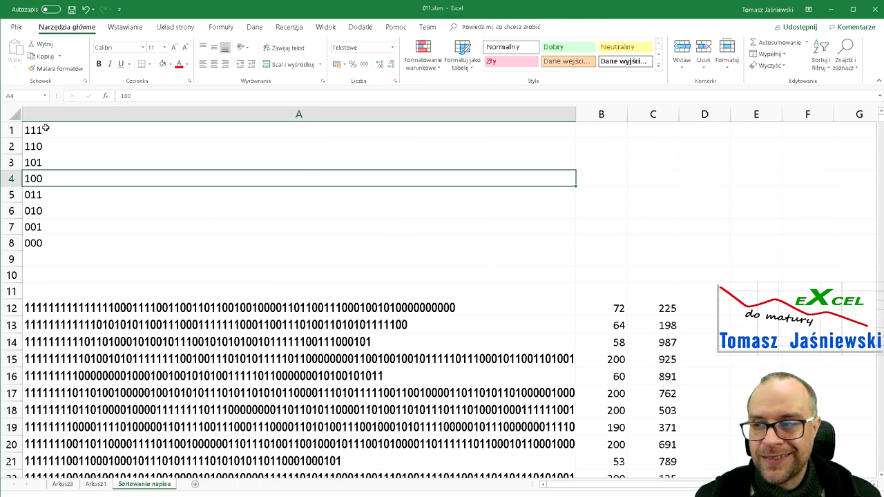
click(45, 129)
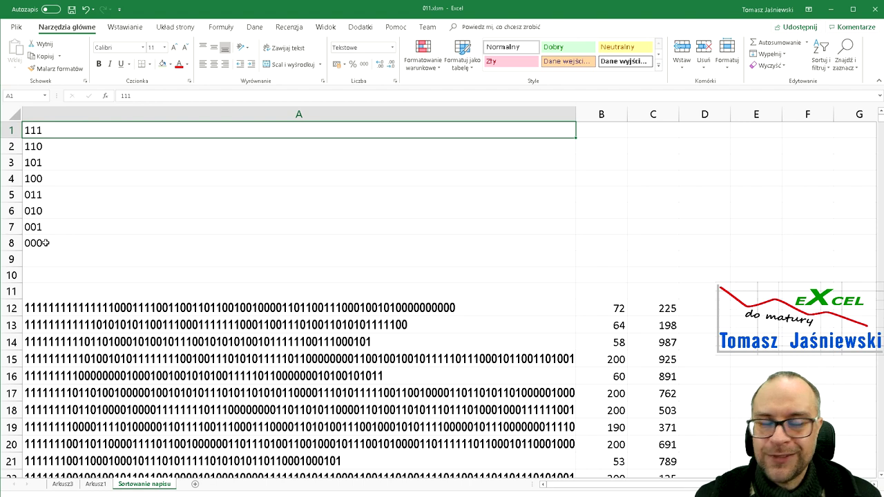
click(62, 485)
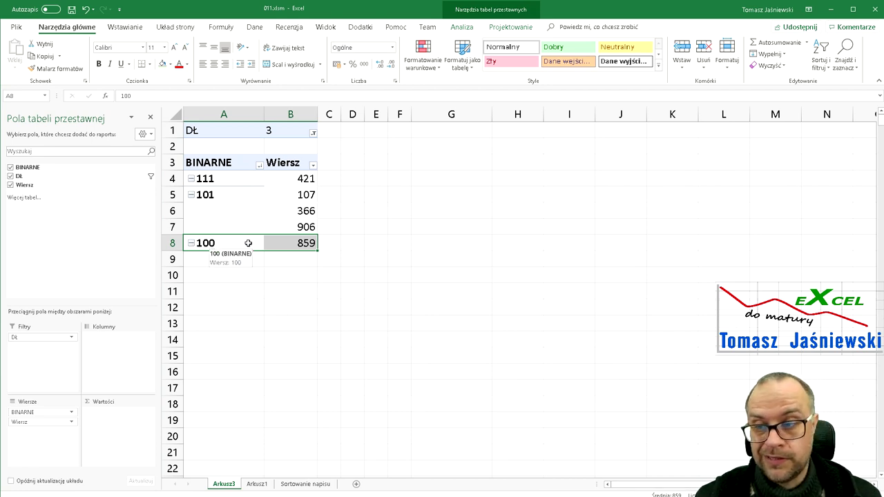
- Filter the pivot table by Dł to 200 and inspect the first string in A4 with row number 925
click(314, 133)
scroll(233, 197, down, 5)
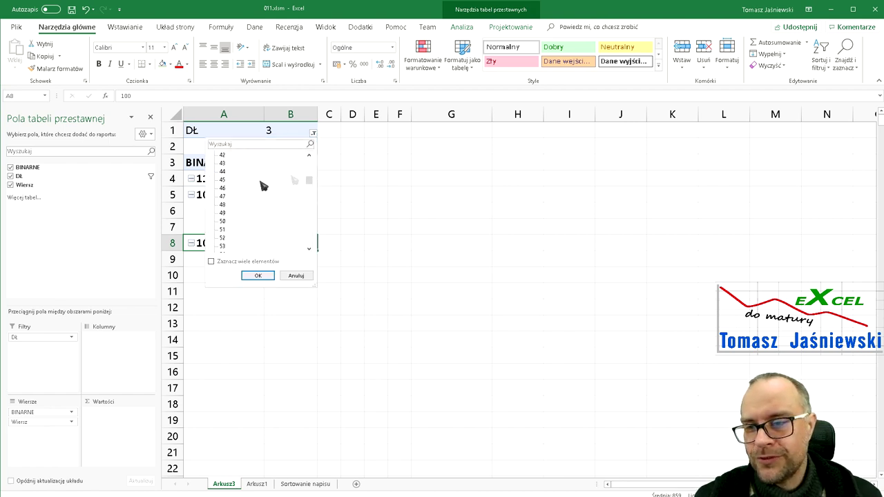
drag(311, 179, 310, 260)
click(224, 246)
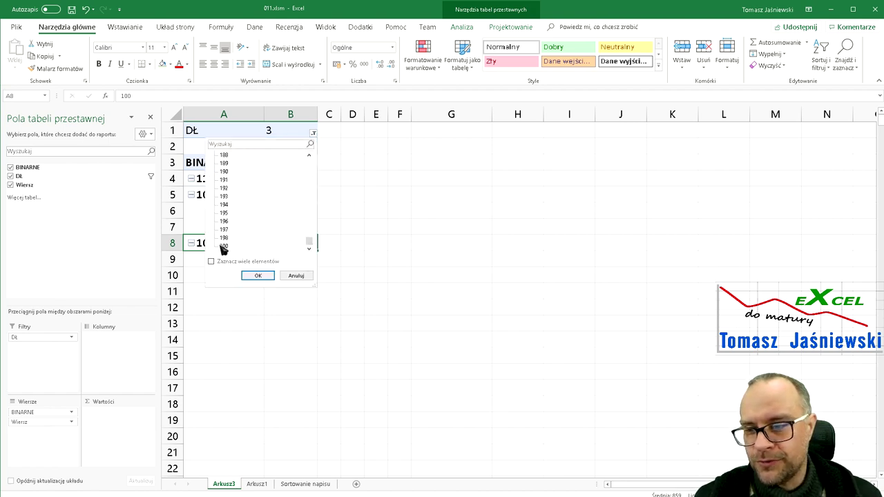
click(257, 276)
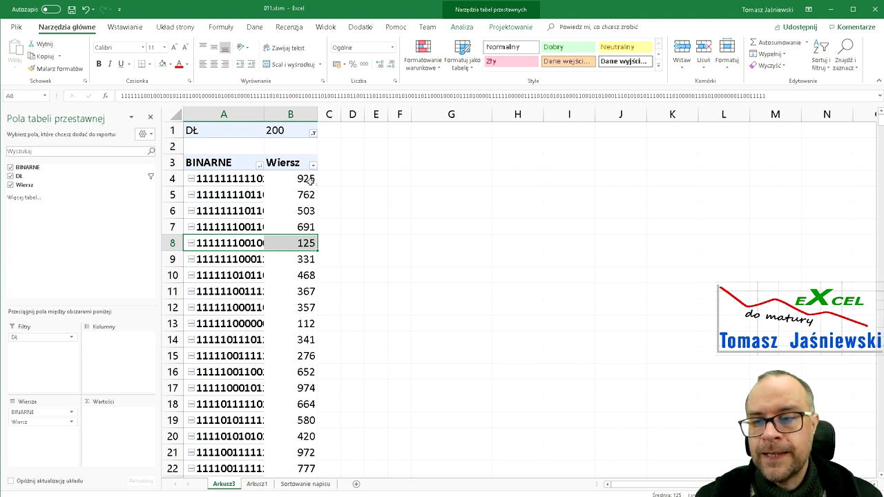
click(216, 179)
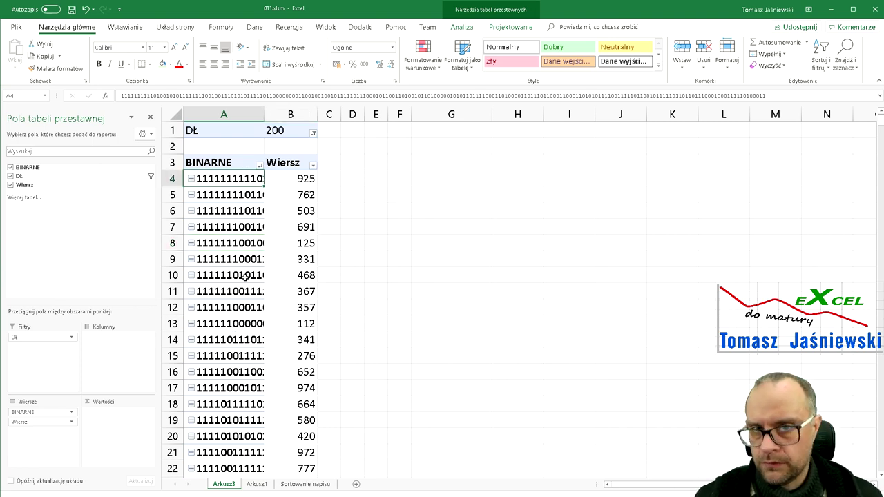
click(295, 178)
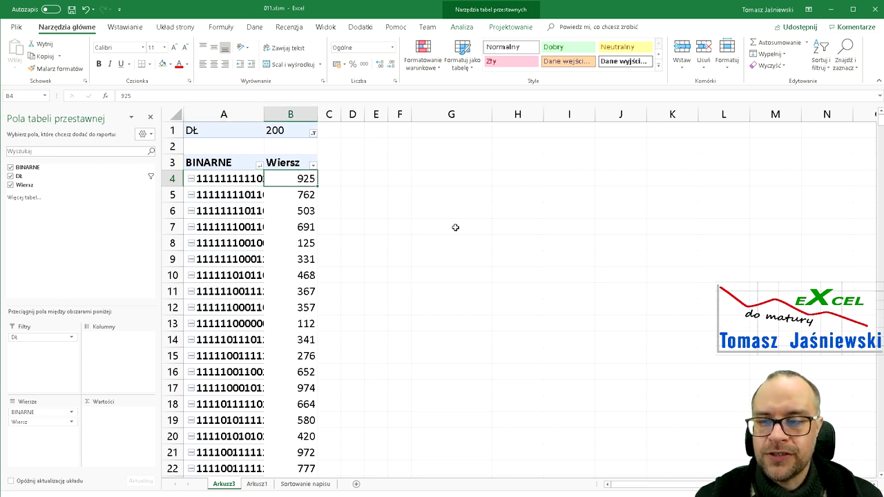